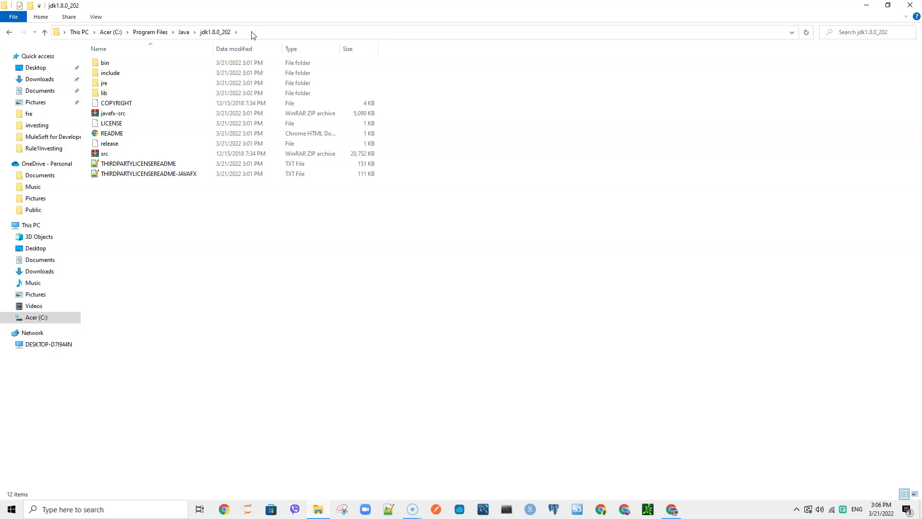
Search Windows for the system environment variables settings and open the Environment Variables list.
{"action": "left_click", "coordinate": [80, 511]}
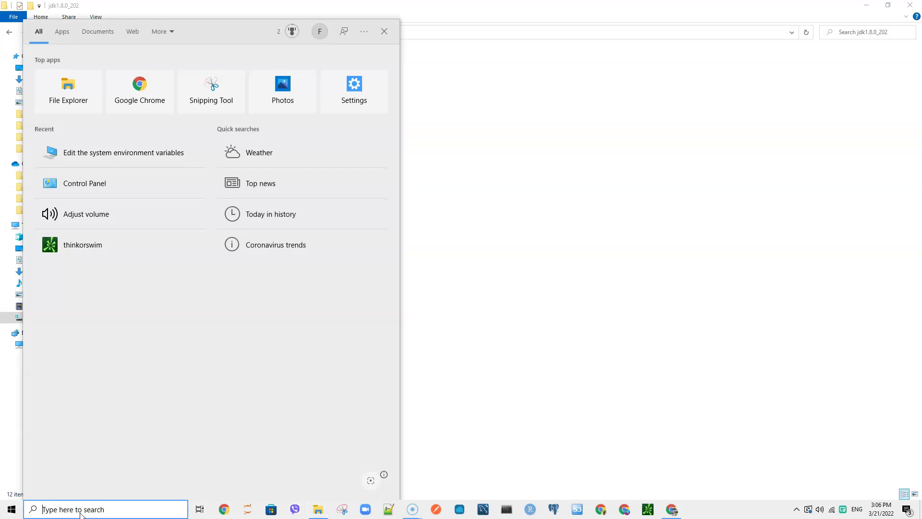
{"action": "left_click", "coordinate": [80, 513]}
{"action": "left_click", "coordinate": [91, 511]}
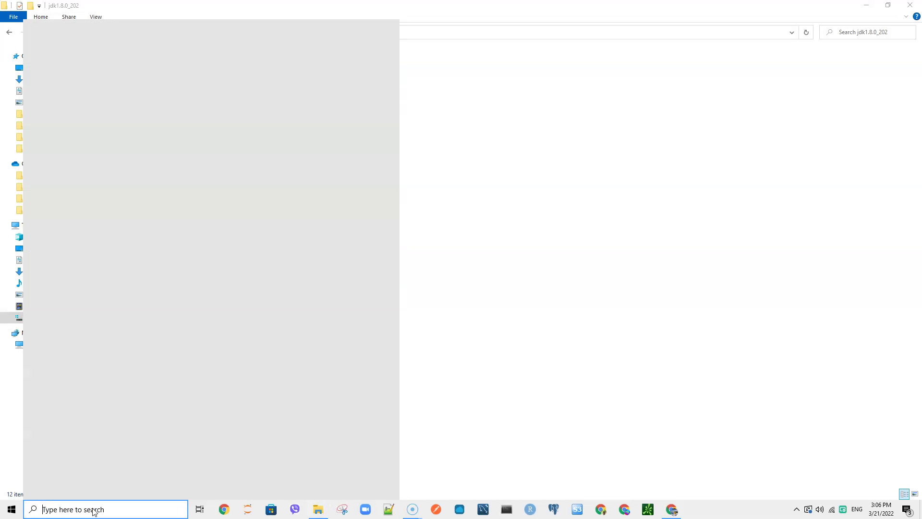
{"action": "type", "text": "enviro"}
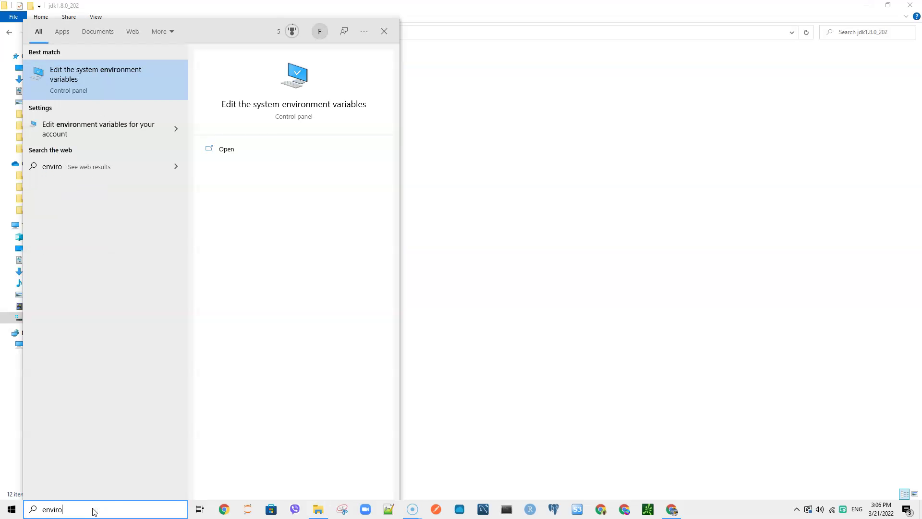
{"action": "left_click", "coordinate": [96, 73]}
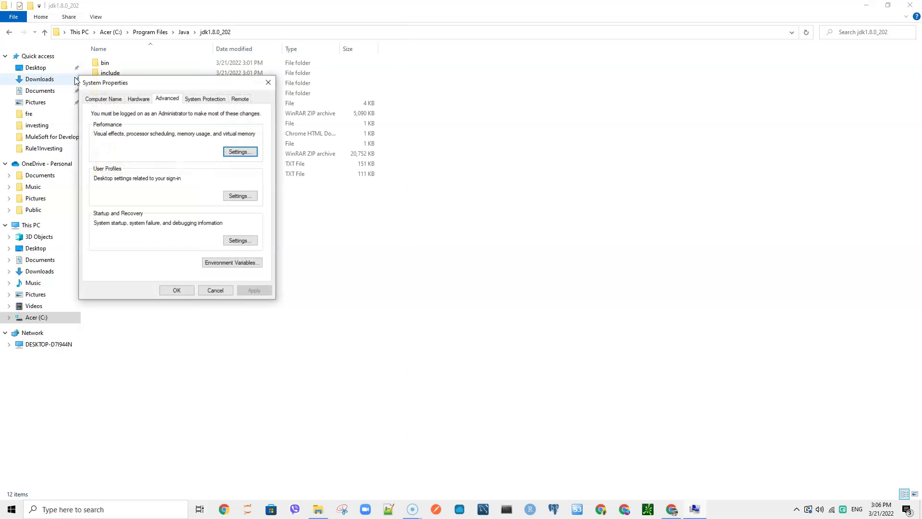
{"action": "left_click", "coordinate": [222, 264]}
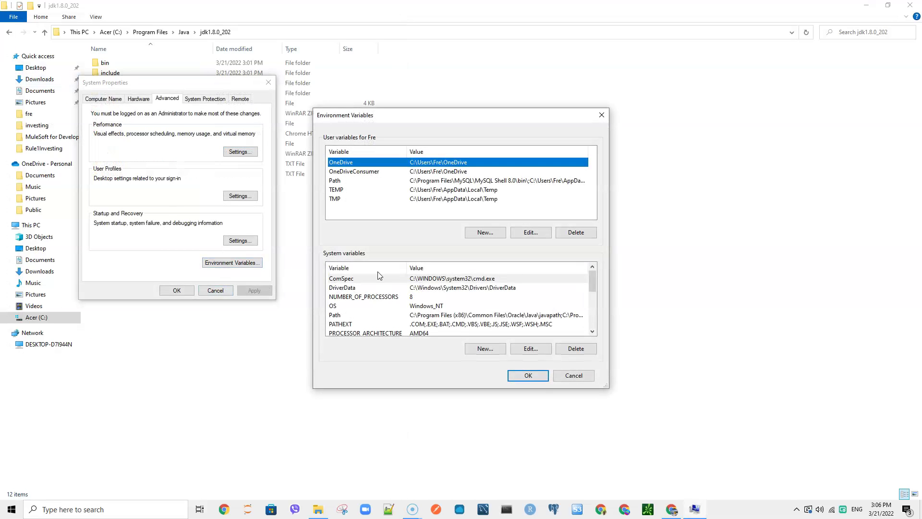
{"action": "left_click", "coordinate": [531, 349]}
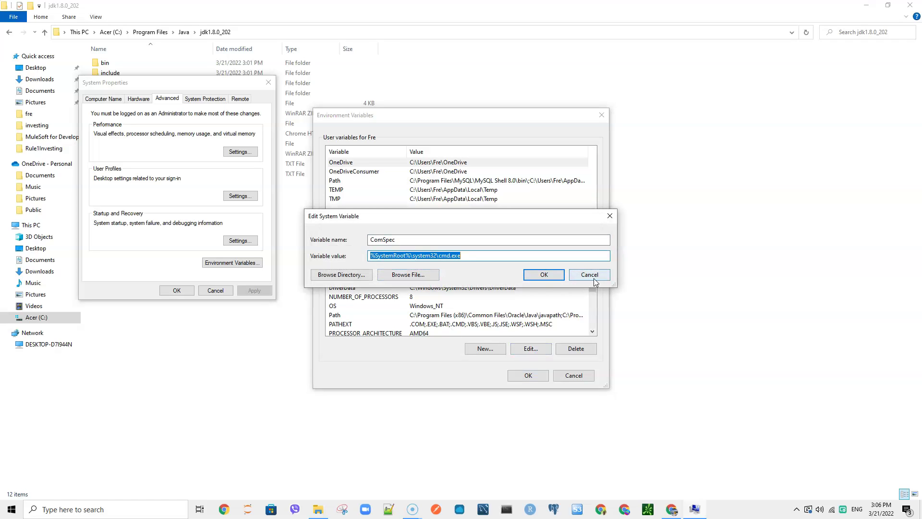
{"action": "left_click", "coordinate": [594, 272]}
Create a system variable named JAVA_HOME with the JDK folder path C:\Program Files\Java\jdk1.8.0_202 as its value.
{"action": "left_click", "coordinate": [482, 349]}
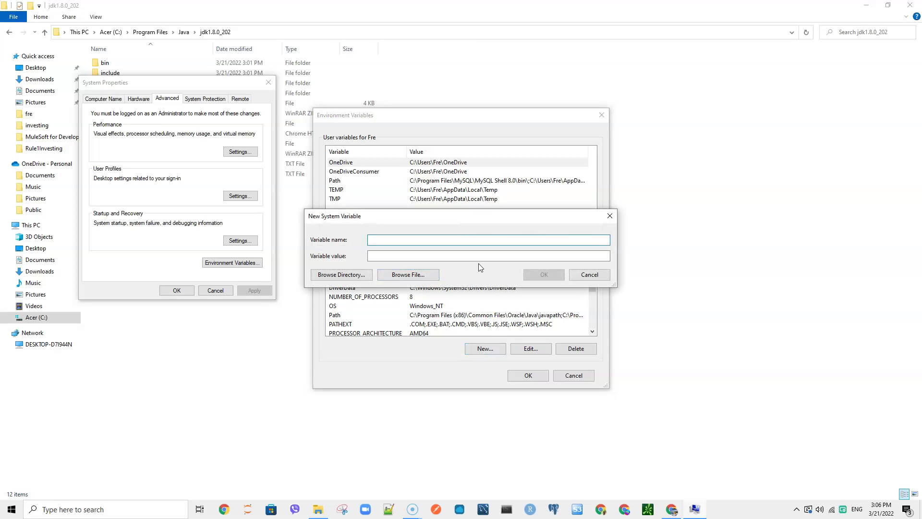
{"action": "type", "text": "JAVA_HOME"}
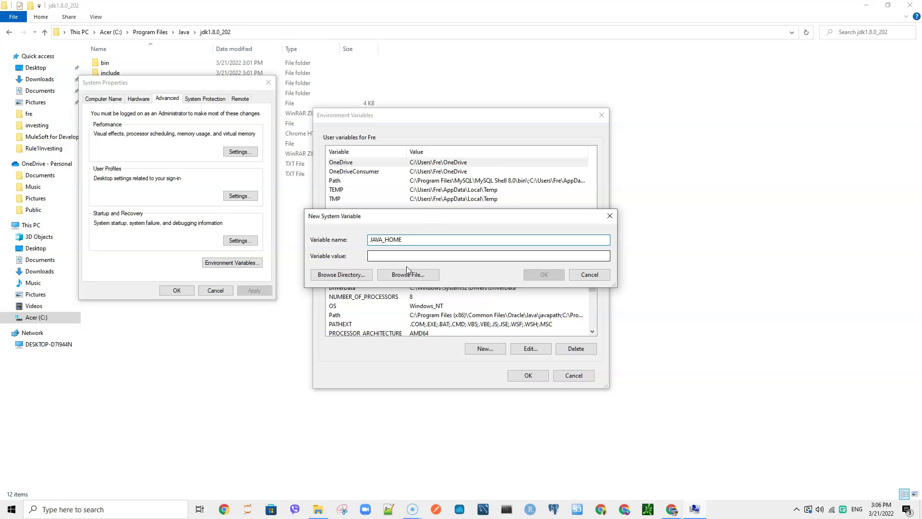
{"action": "left_click", "coordinate": [384, 259]}
{"action": "left_click", "coordinate": [241, 32]}
{"action": "key", "text": "ctrl+c"}
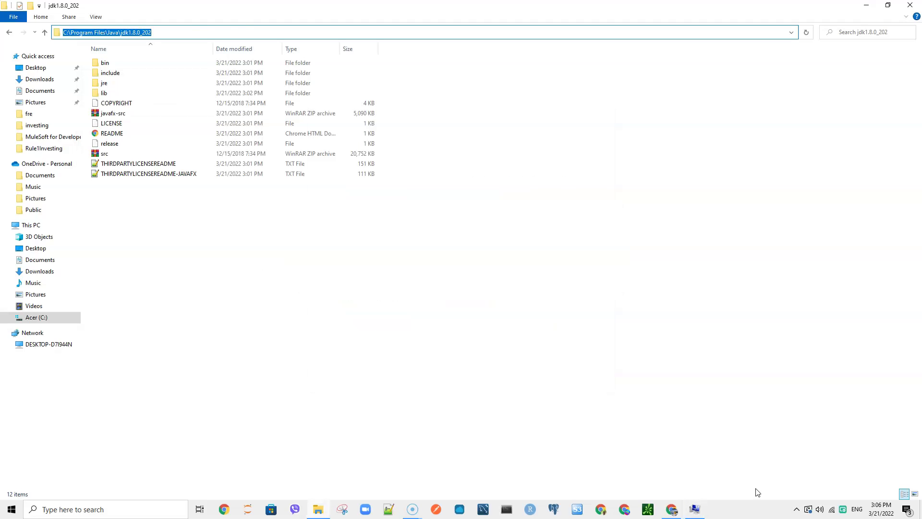
{"action": "left_click", "coordinate": [704, 511]}
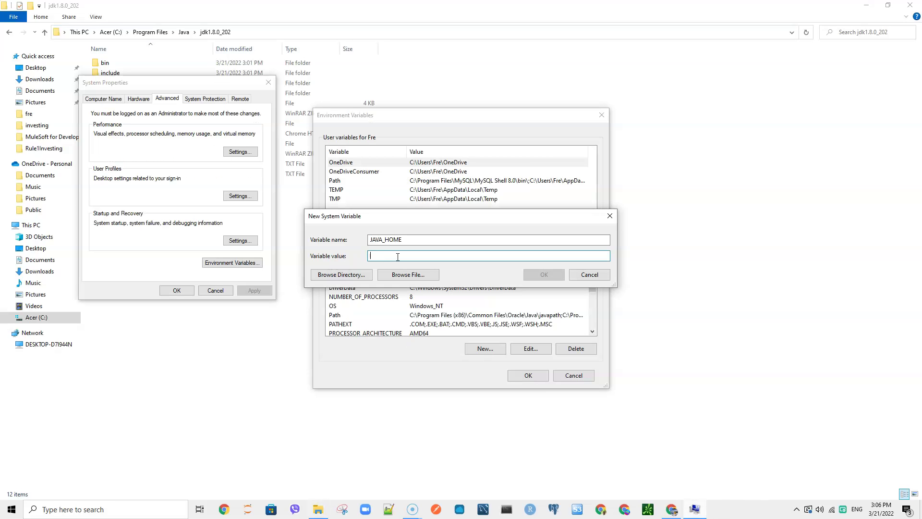
{"action": "key", "text": "ctrl+v"}
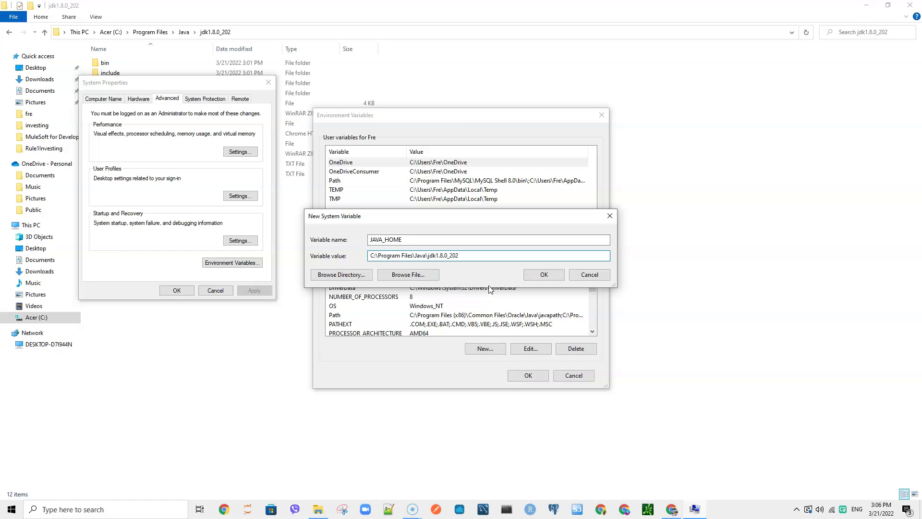
{"action": "left_click", "coordinate": [544, 275]}
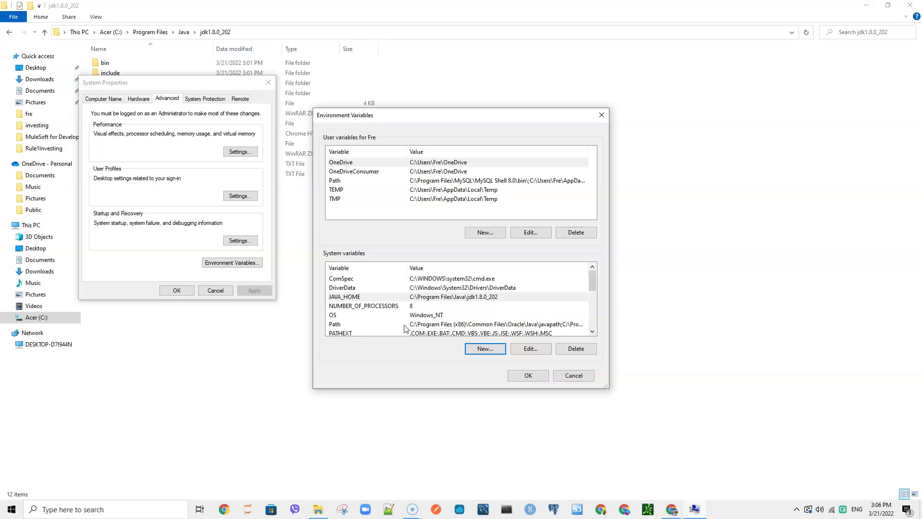
Open the system Path variable for editing and show the end of its entry list.
{"action": "left_click", "coordinate": [444, 326]}
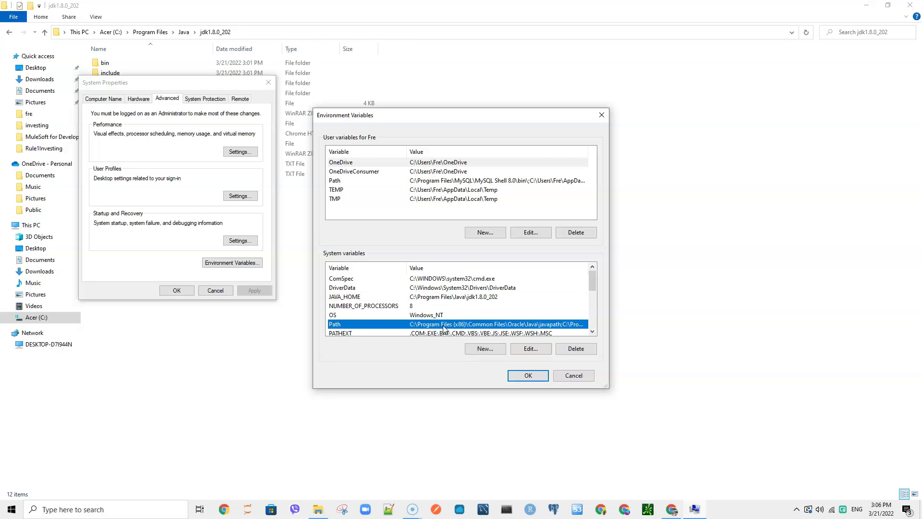
{"action": "left_click", "coordinate": [538, 352]}
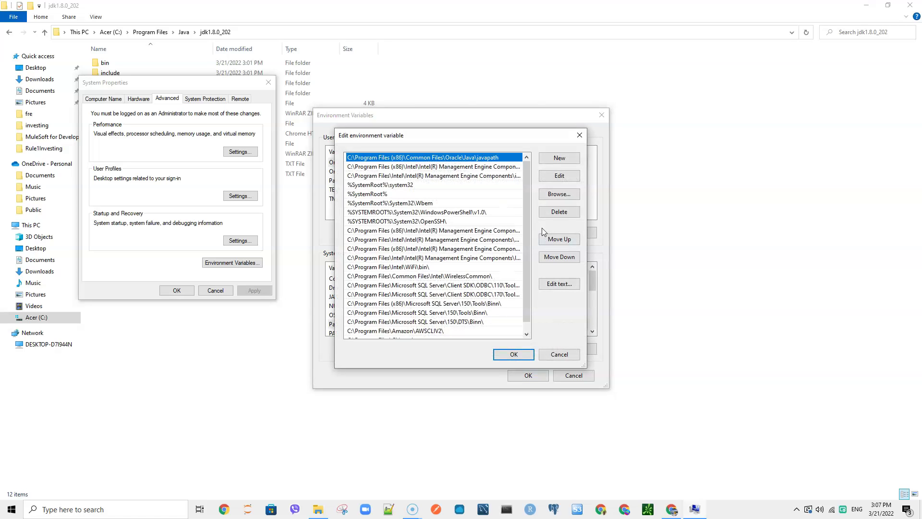
{"action": "left_click_drag", "start_coordinate": [526, 182], "coordinate": [526, 191]}
Open the bin folder inside jdk1.8.0_202 and copy its full path.
{"action": "left_click", "coordinate": [128, 81]}
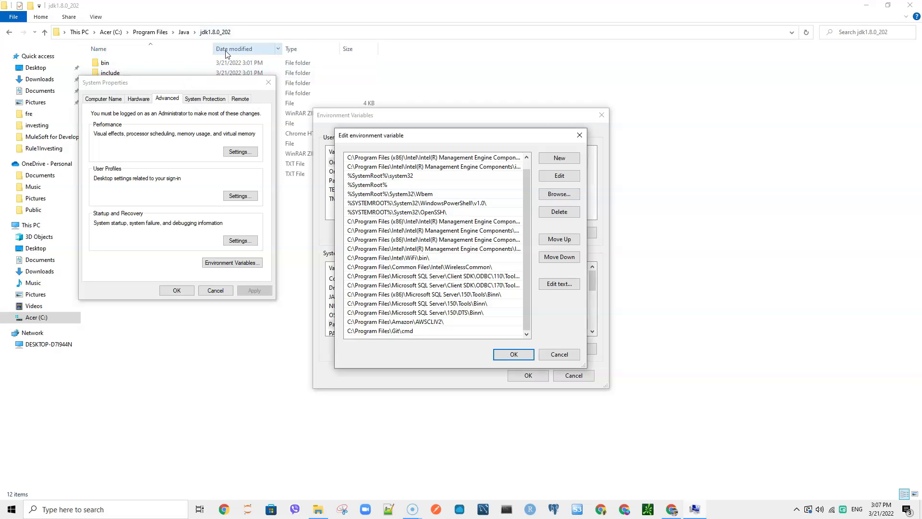
{"action": "left_click", "coordinate": [106, 64]}
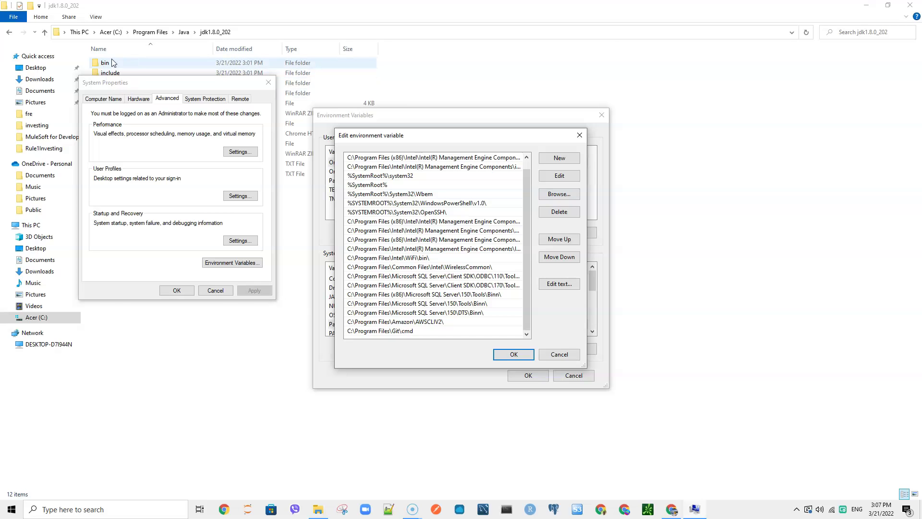
{"action": "double_click", "coordinate": [105, 63]}
{"action": "left_click", "coordinate": [267, 33]}
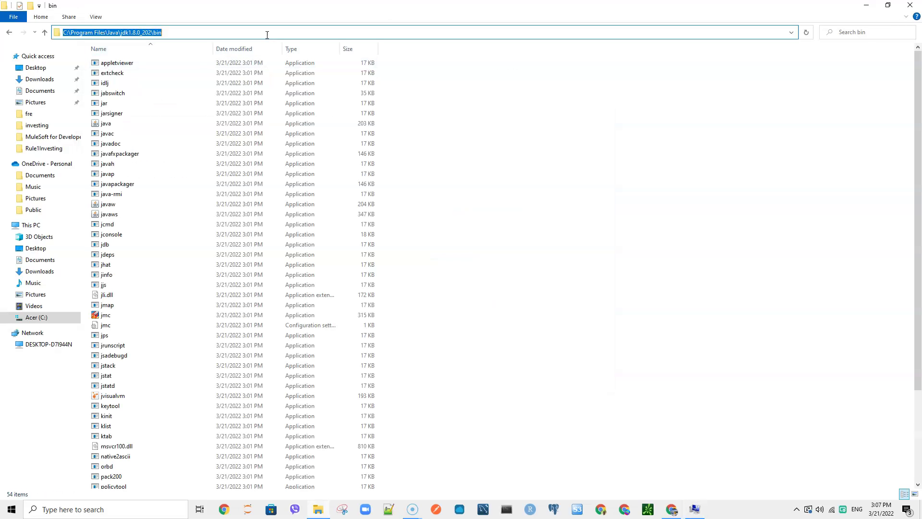
{"action": "left_click_drag", "start_coordinate": [184, 33], "coordinate": [51, 28]}
{"action": "key", "text": "ctrl+c"}
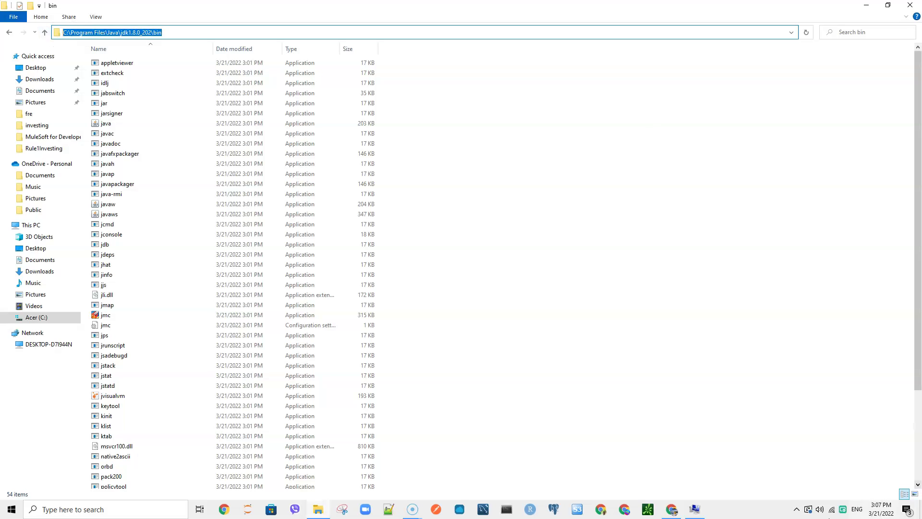
Add C:\Program Files\Java\jdk1.8.0_202\bin as a new Path entry and save all the environment variable changes.
{"action": "left_click", "coordinate": [695, 509]}
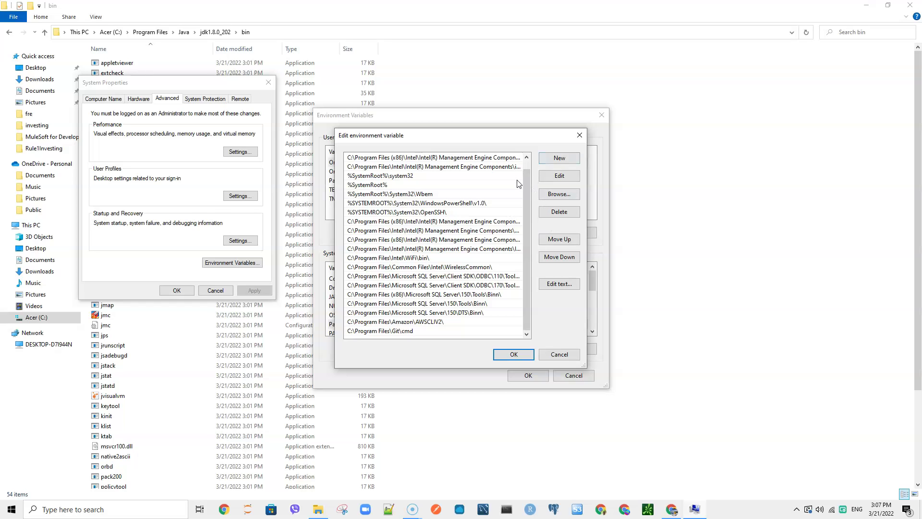
{"action": "left_click", "coordinate": [559, 158]}
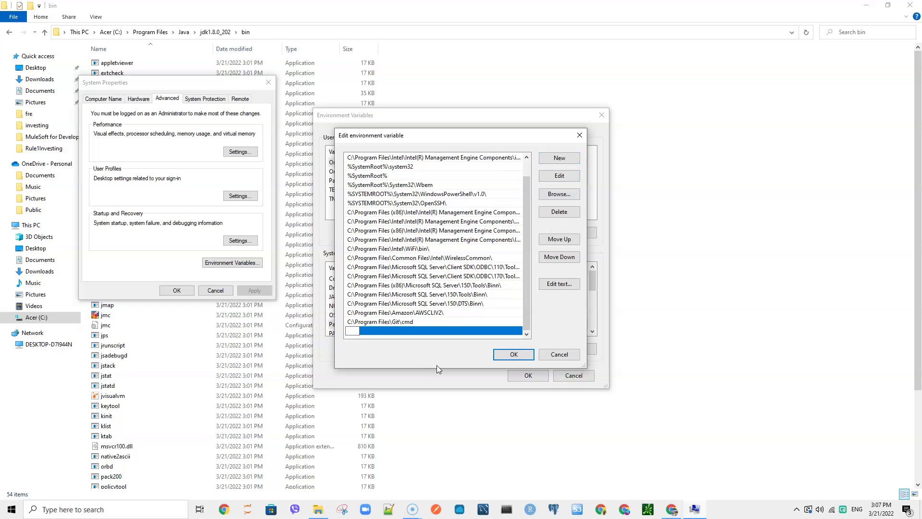
{"action": "key", "text": "ctrl+v"}
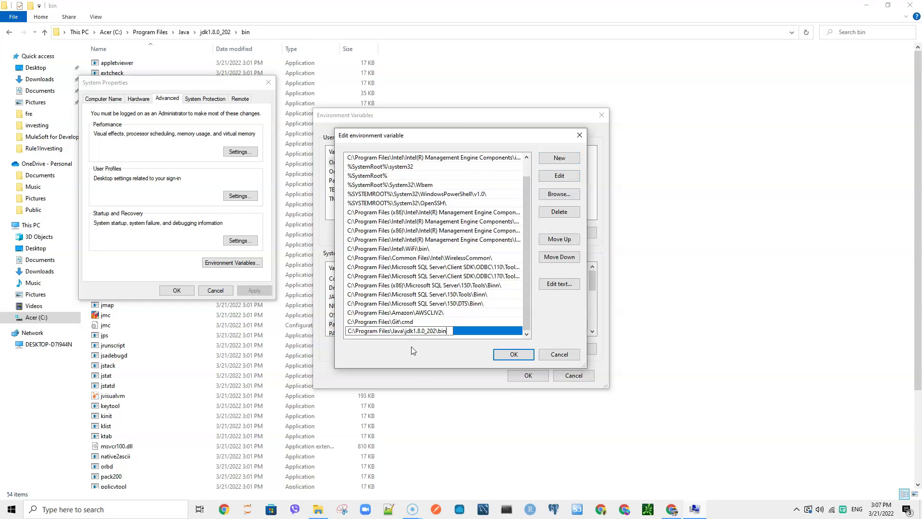
{"action": "left_click", "coordinate": [515, 359]}
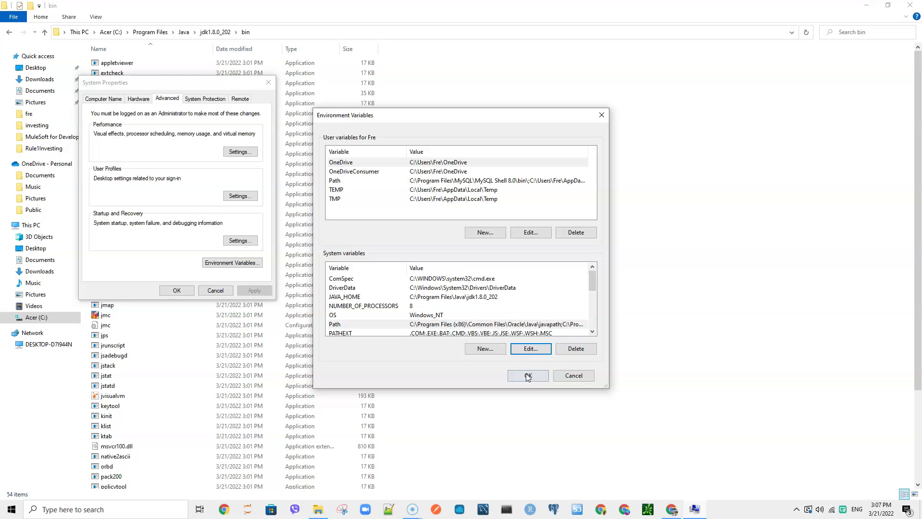
{"action": "left_click", "coordinate": [528, 376]}
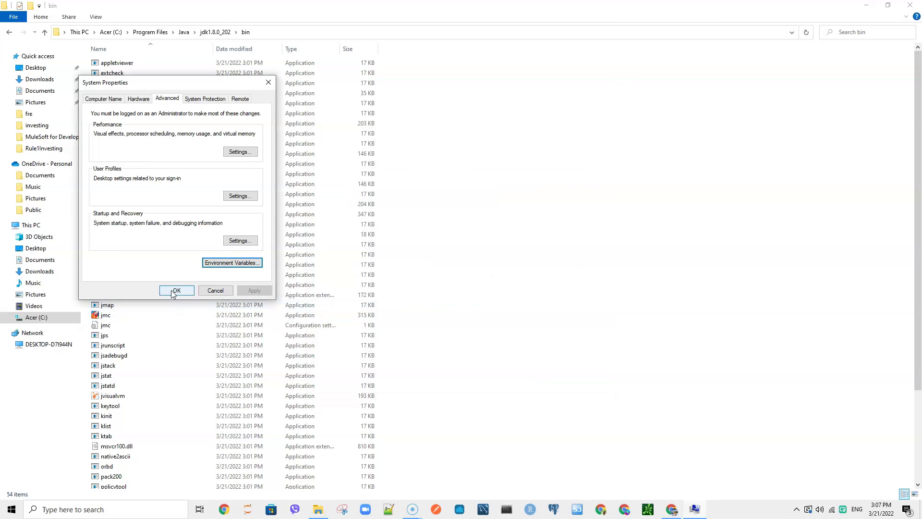
{"action": "left_click", "coordinate": [176, 290]}
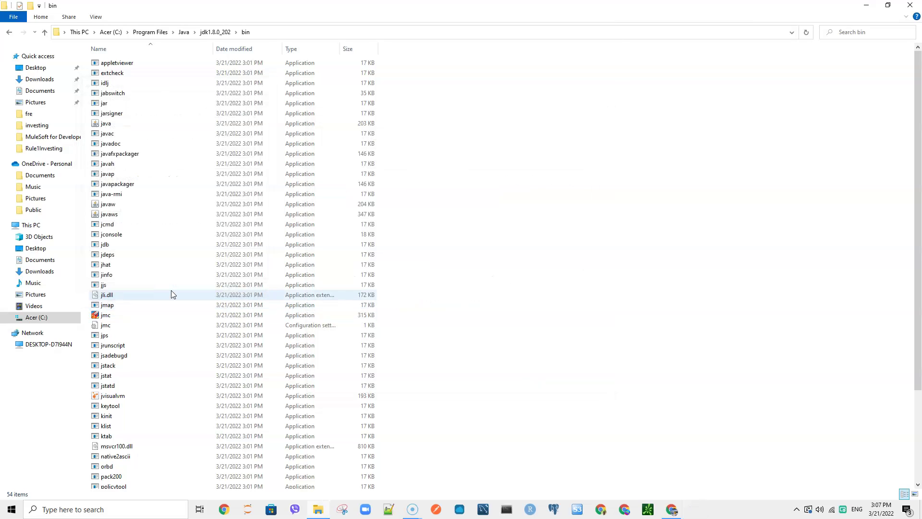
Search Windows for cmd and open a Command Prompt window.
{"action": "left_click", "coordinate": [130, 511]}
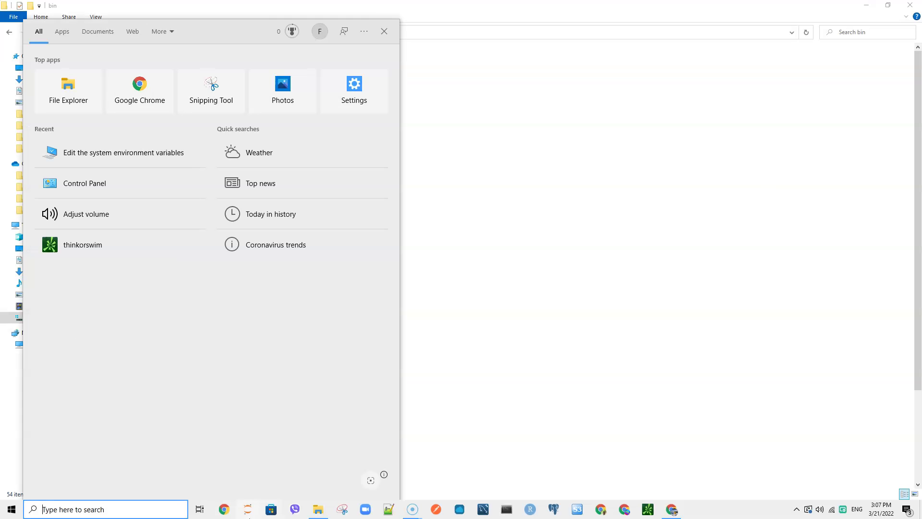
{"action": "type", "text": "CMD"}
{"action": "key", "text": "BackSpace"}
{"action": "key", "text": "BackSpace"}
{"action": "key", "text": "BackSpace"}
{"action": "type", "text": "cmd"}
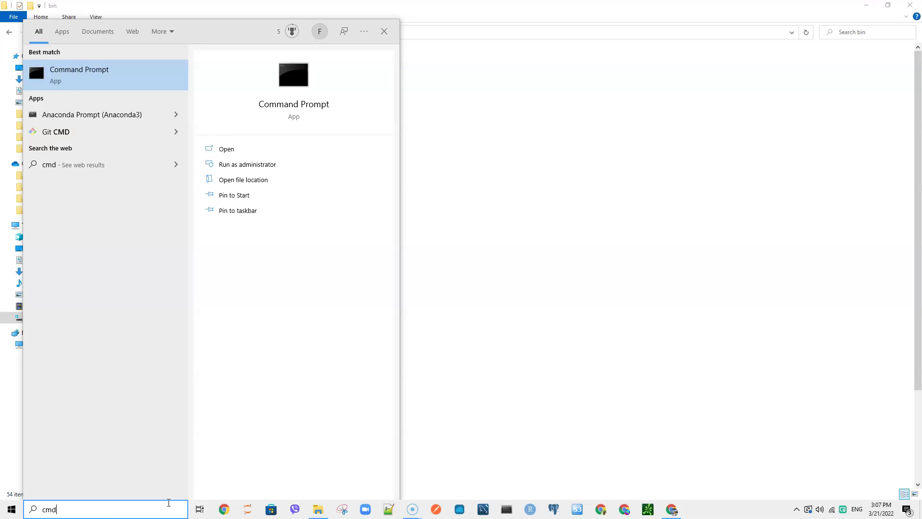
{"action": "key", "text": "Return"}
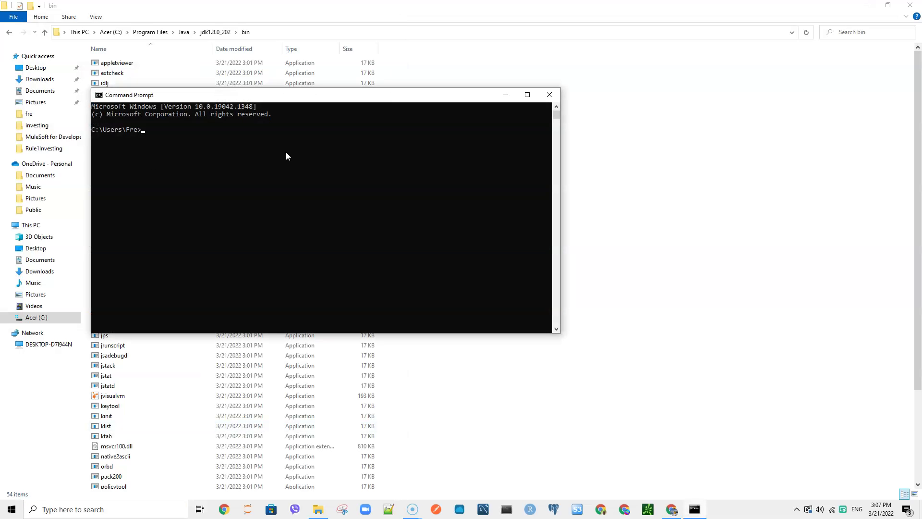
Check the installed Java version with java -version, and minimize the Command Prompt window.
{"action": "type", "text": "java -version"}
{"action": "key", "text": "Return"}
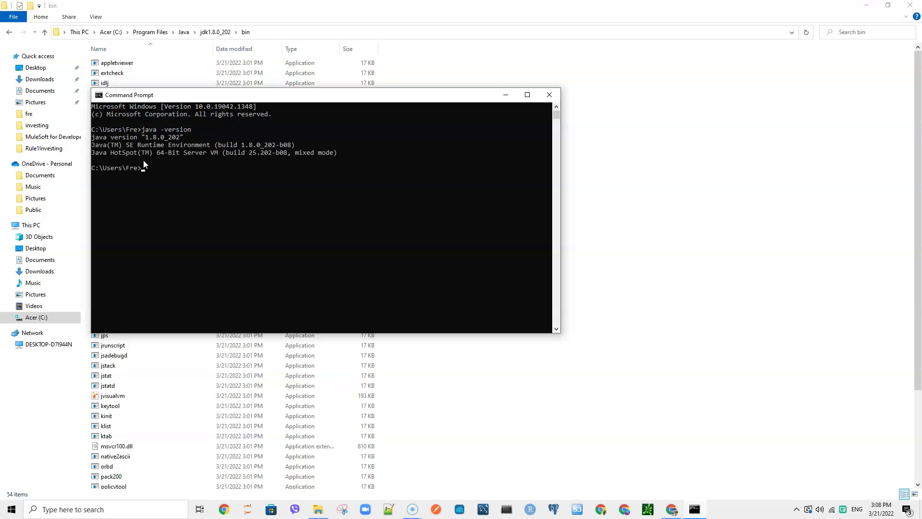
{"action": "left_click", "coordinate": [504, 95]}
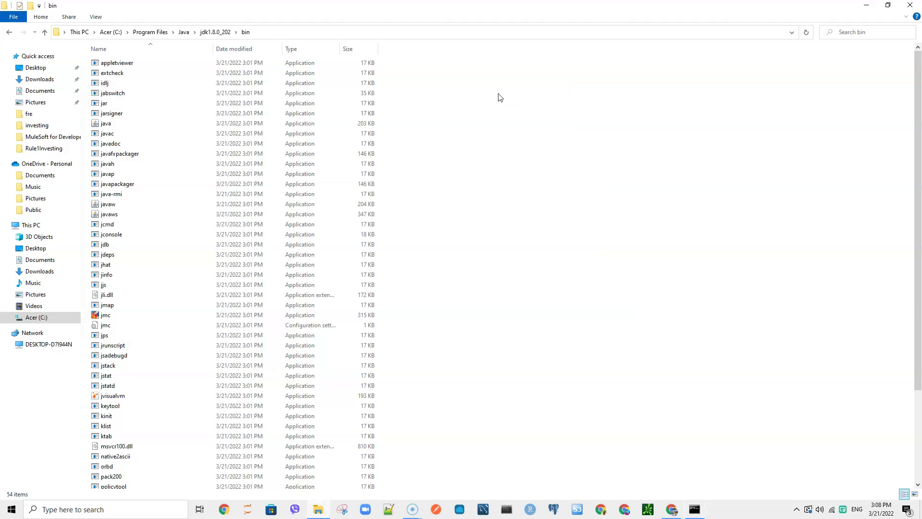
Extract the apache-maven-3.8.5-bin archive directly into the Downloads folder.
{"action": "left_click", "coordinate": [9, 32]}
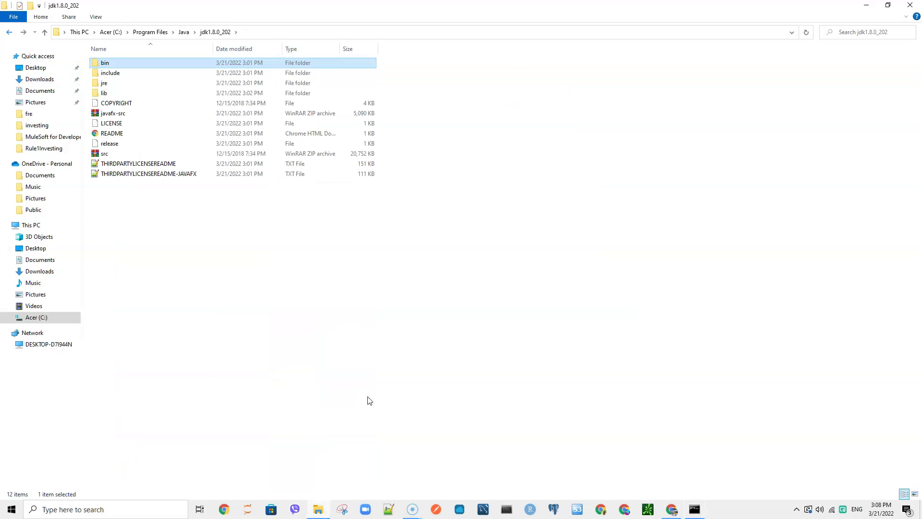
{"action": "left_click", "coordinate": [40, 80]}
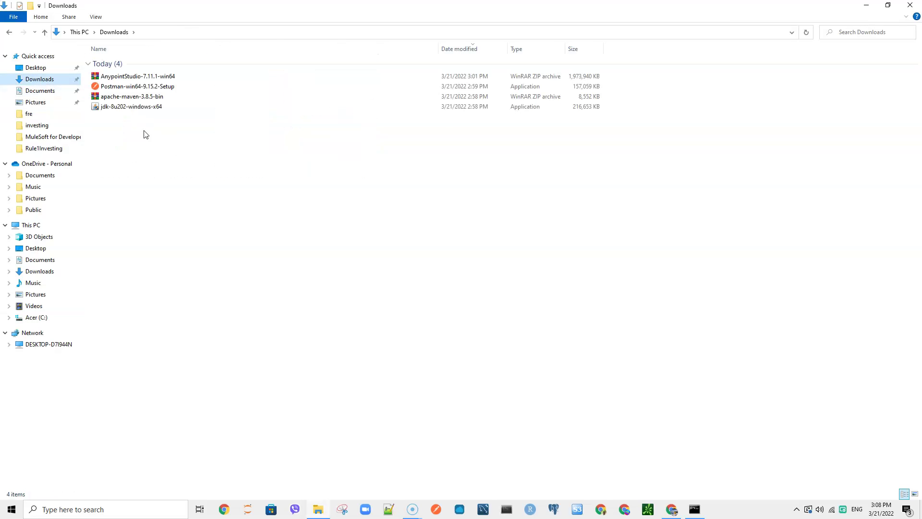
{"action": "left_click", "coordinate": [132, 96]}
{"action": "right_click", "coordinate": [132, 102]}
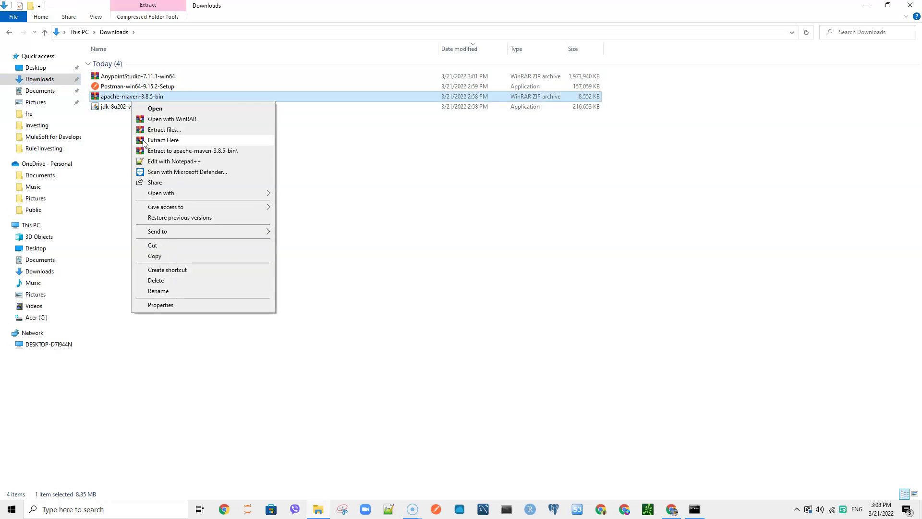
{"action": "left_click", "coordinate": [163, 140]}
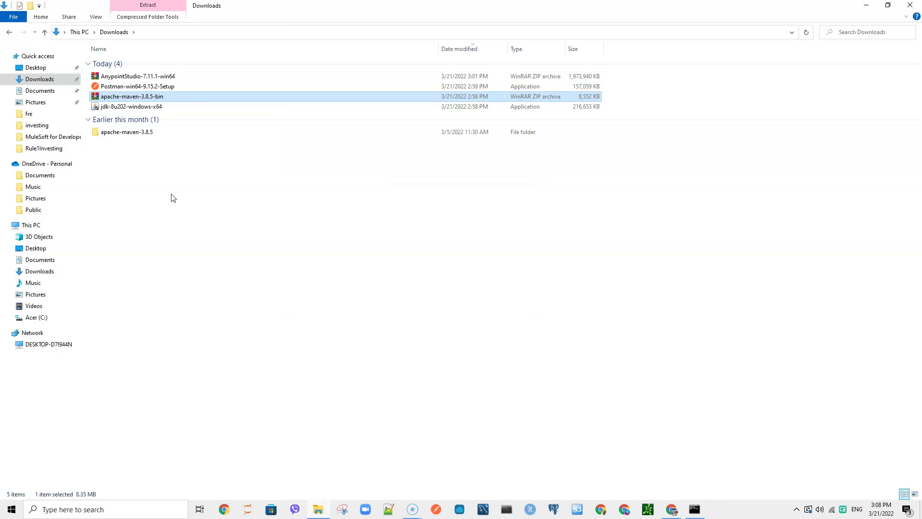
Move the extracted apache-maven-3.8.5 folder from Downloads to the root of the C: drive.
{"action": "left_click", "coordinate": [127, 136]}
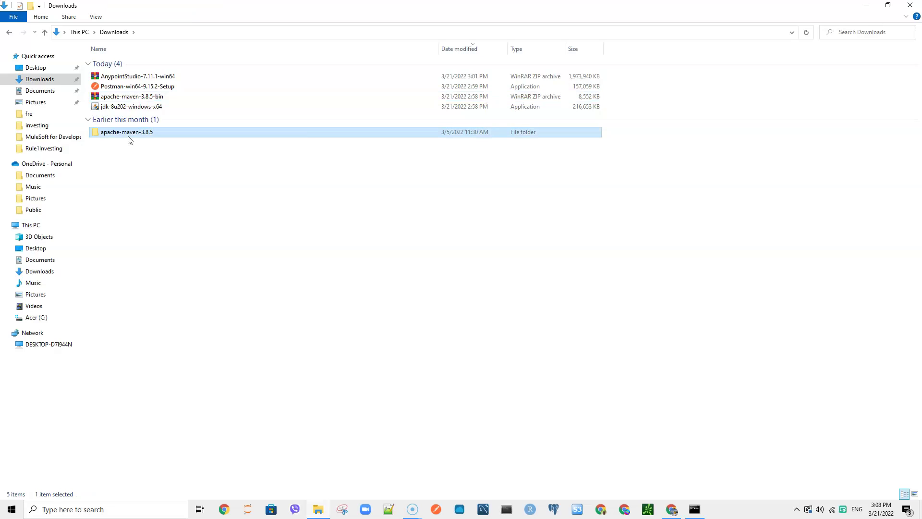
{"action": "right_click", "coordinate": [127, 136]}
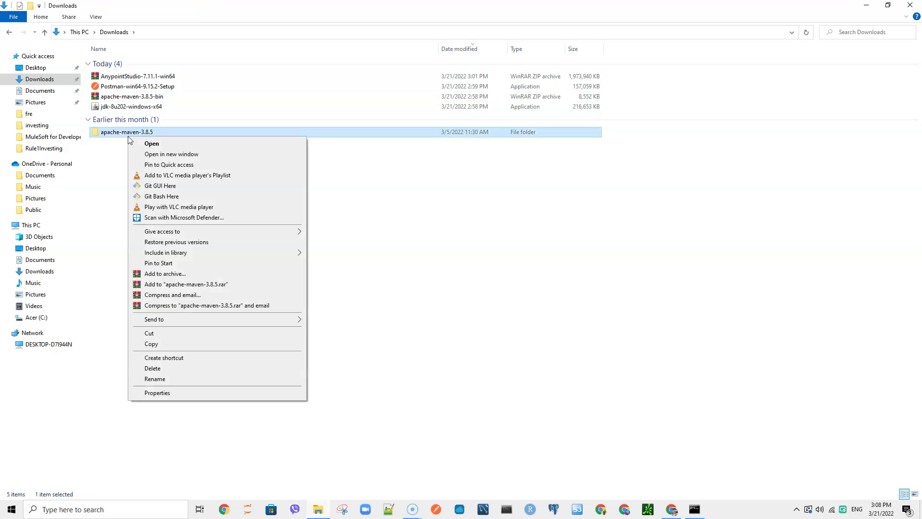
{"action": "left_click", "coordinate": [150, 333]}
{"action": "left_click", "coordinate": [30, 319]}
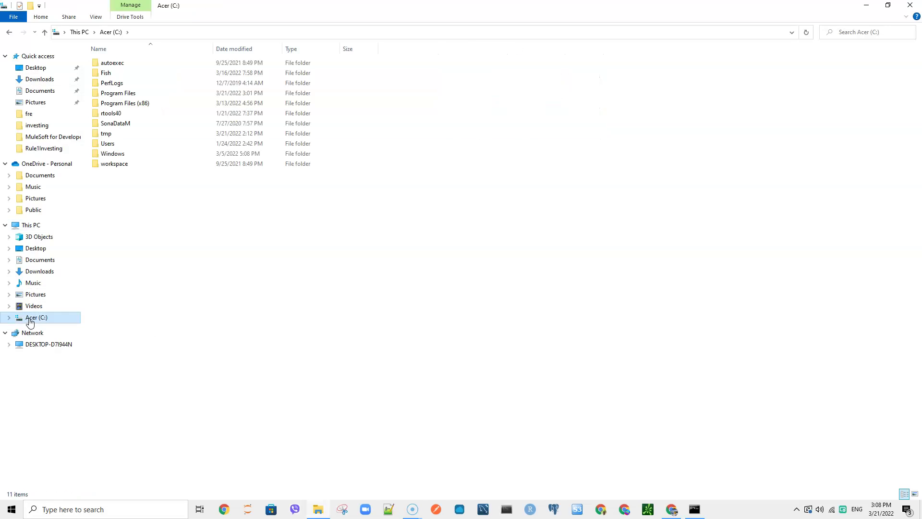
{"action": "right_click", "coordinate": [202, 246]}
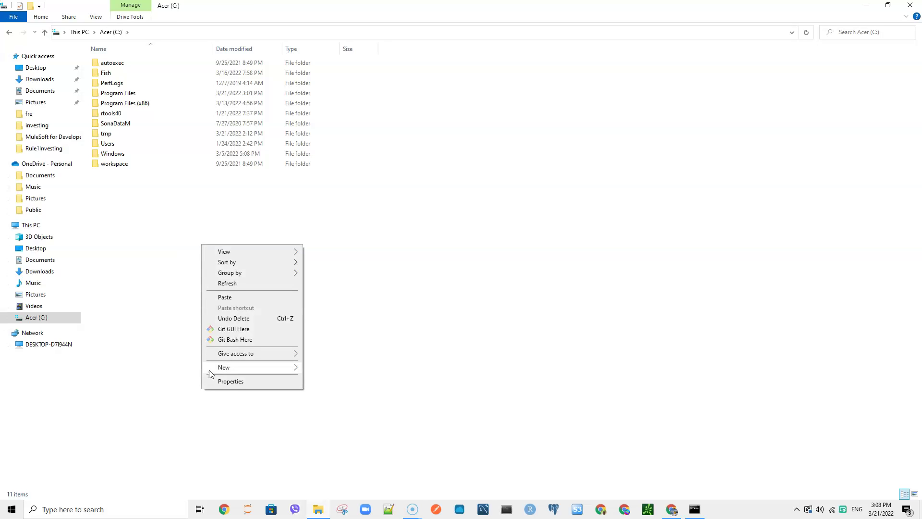
{"action": "left_click", "coordinate": [228, 299]}
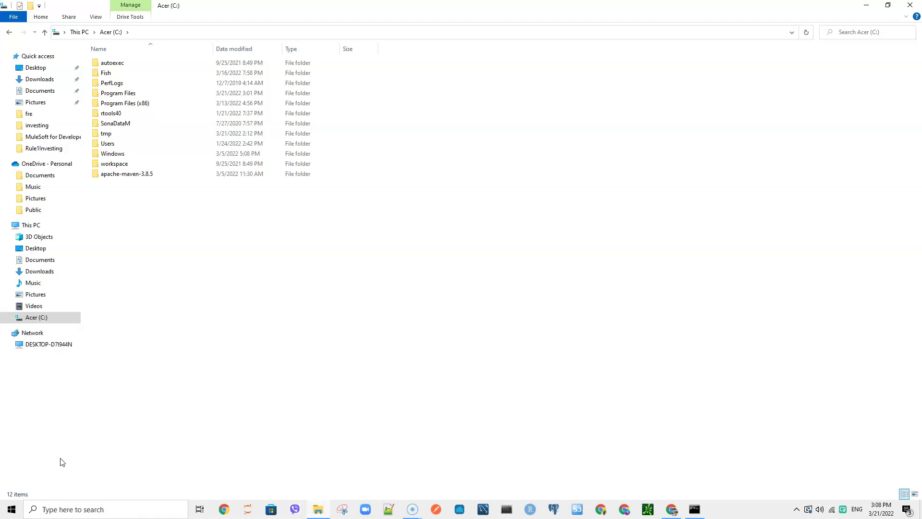
Search Windows for envi, open the system environment variables settings, and bring up the Environment Variables dialog.
{"action": "left_click", "coordinate": [93, 507]}
{"action": "type", "text": "envi"}
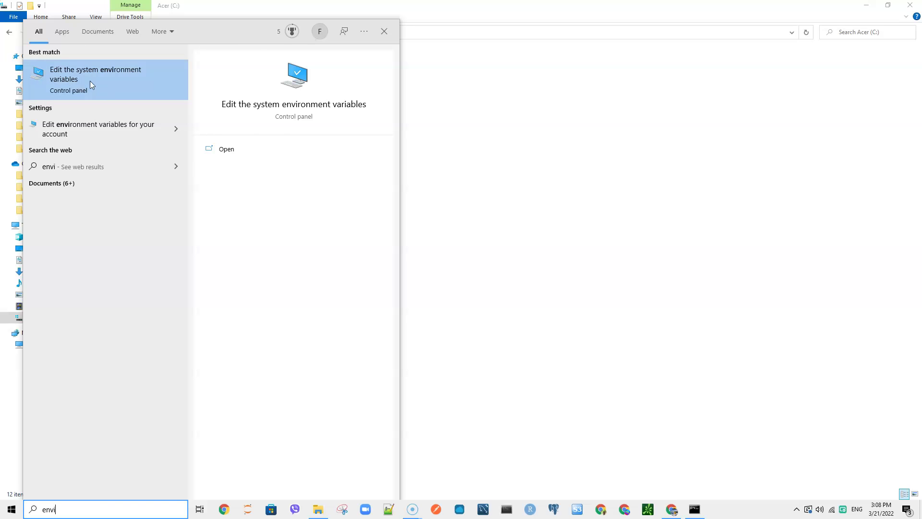
{"action": "left_click", "coordinate": [91, 81]}
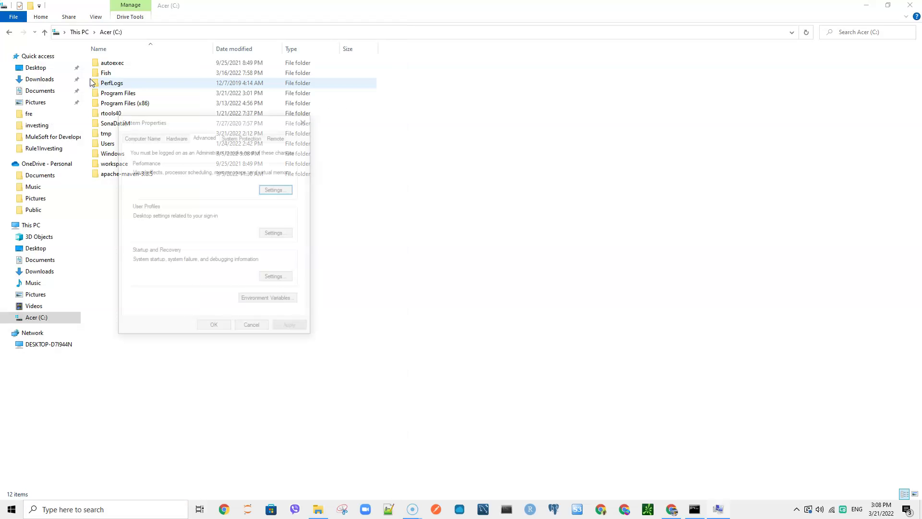
{"action": "left_click", "coordinate": [264, 300]}
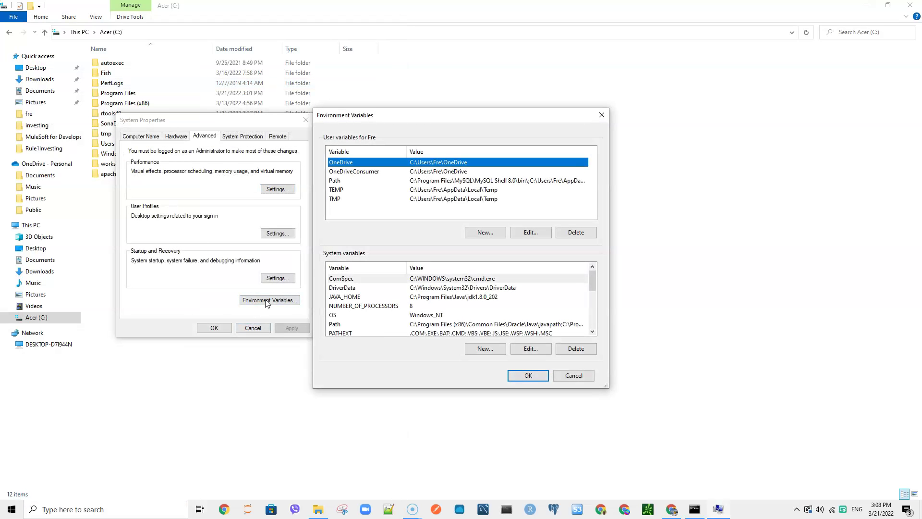
{"action": "left_click", "coordinate": [348, 297]}
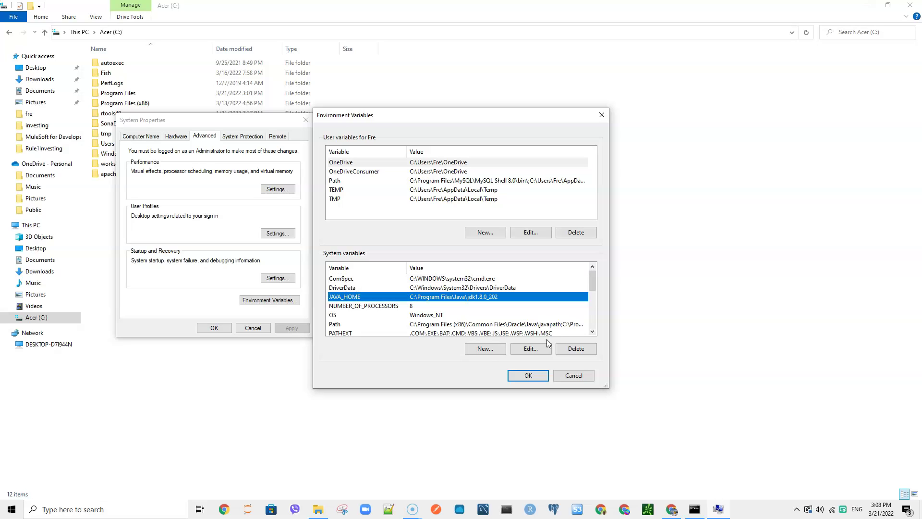
{"action": "left_click", "coordinate": [482, 351]}
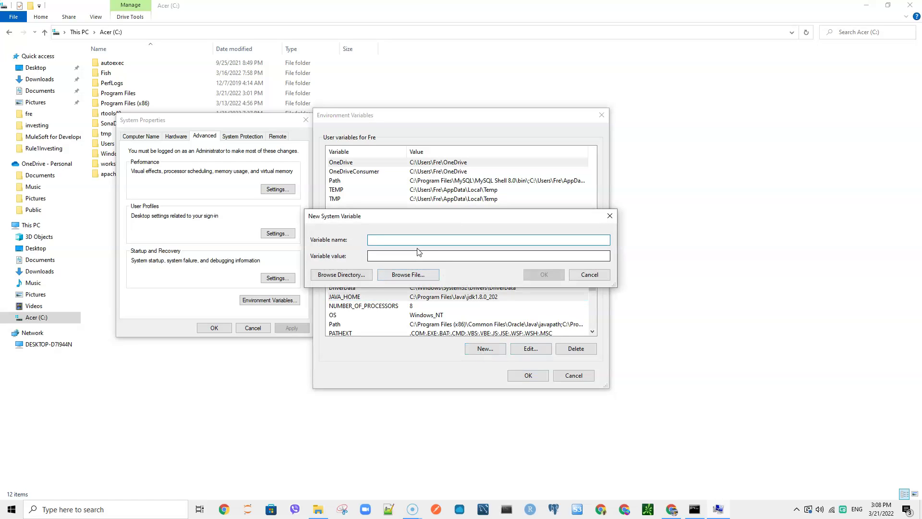
{"action": "type", "text": "MAVEN_HOME"}
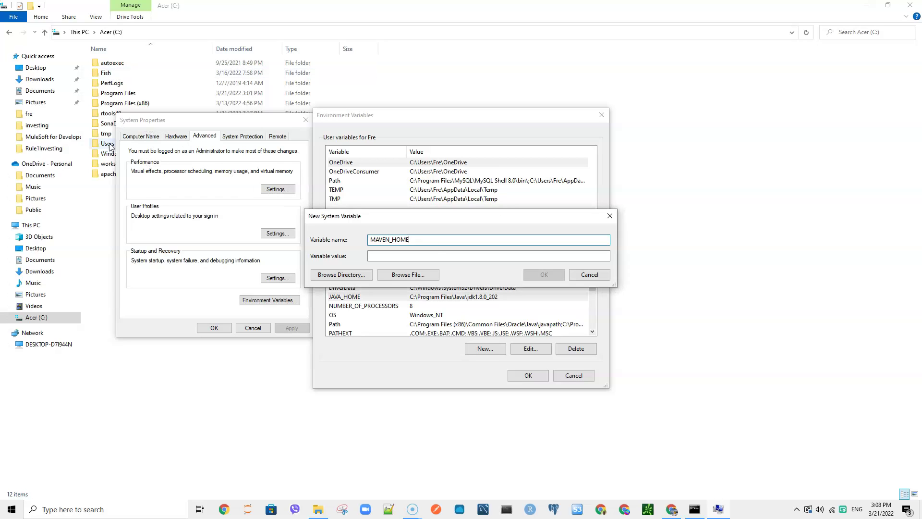
{"action": "left_click_drag", "start_coordinate": [364, 217], "coordinate": [654, 192]}
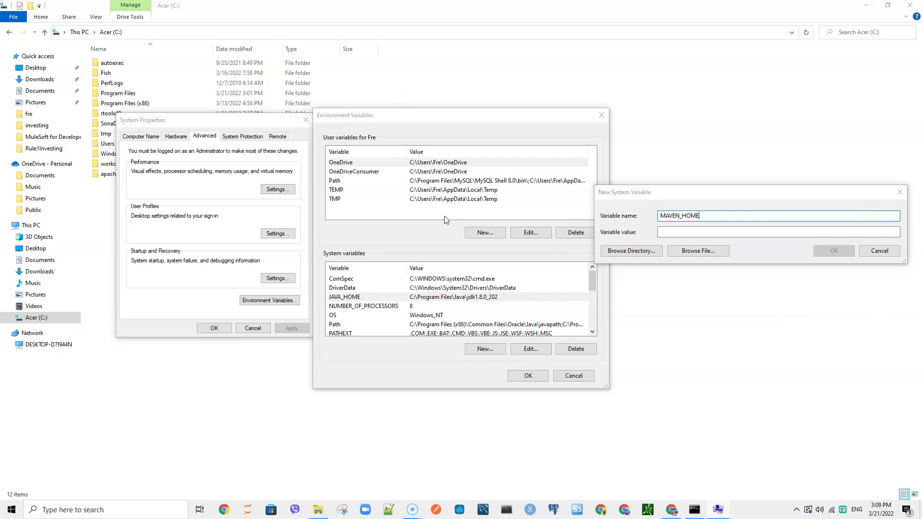
{"action": "left_click", "coordinate": [893, 252]}
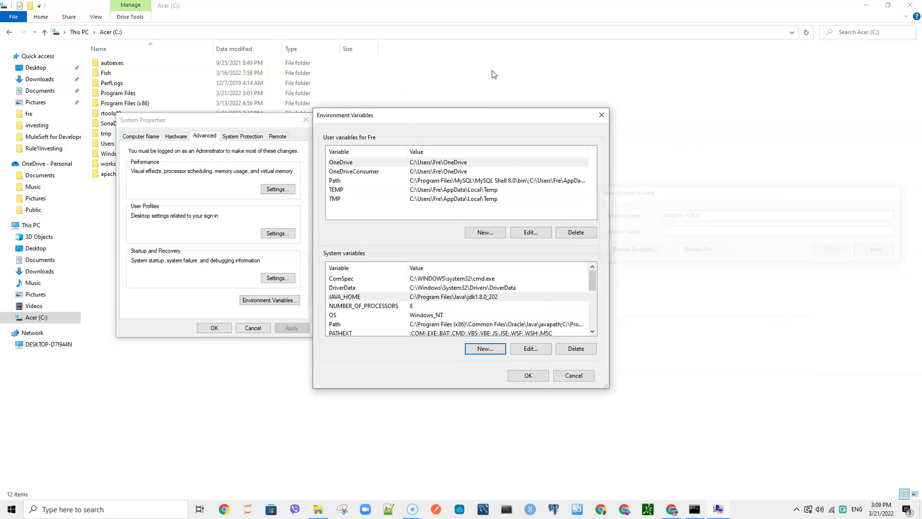
Open the apache-maven-3.8.5 folder on the C: drive and copy its full path.
{"action": "left_click_drag", "start_coordinate": [489, 106], "coordinate": [716, 149]}
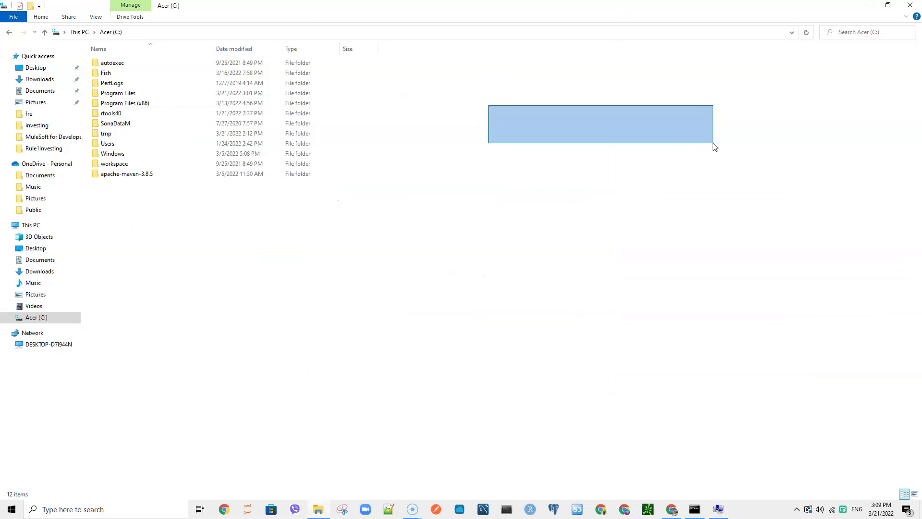
{"action": "double_click", "coordinate": [126, 175]}
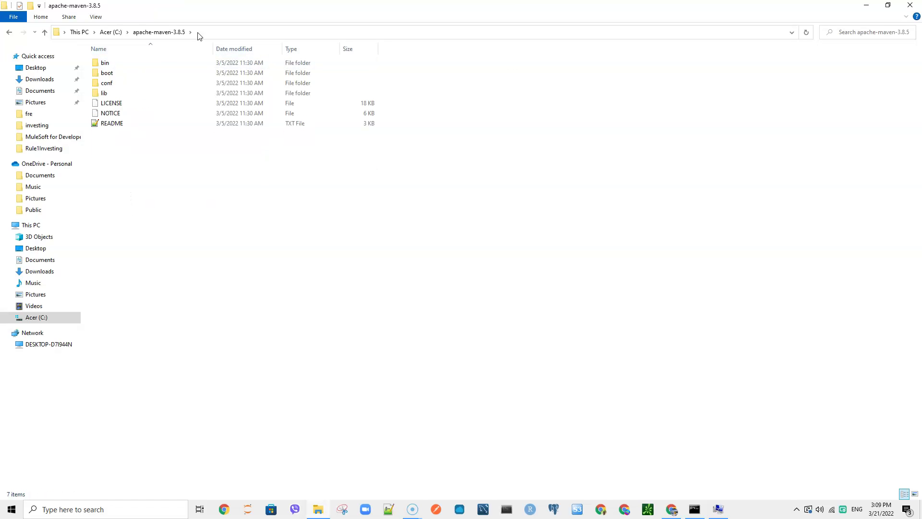
{"action": "left_click", "coordinate": [206, 31]}
{"action": "key", "text": "ctrl+c"}
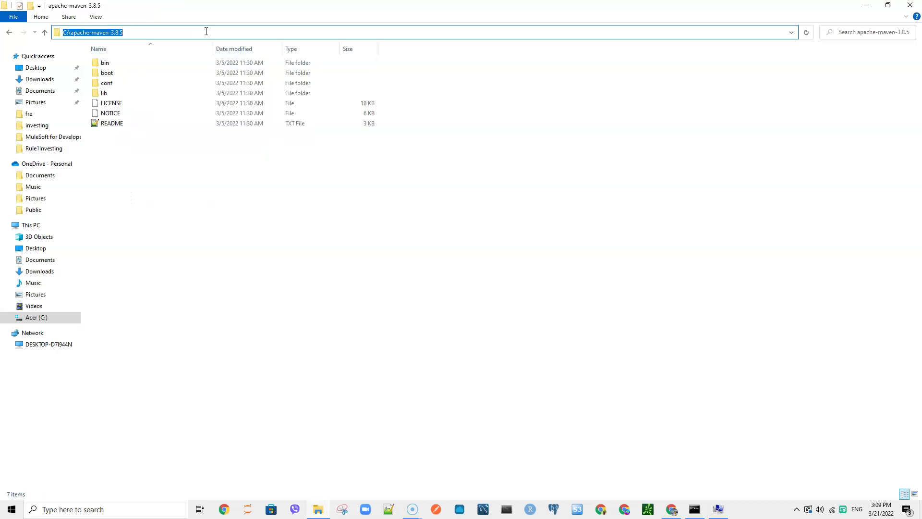
Create a system variable named MAVEN_HOME with the value C:\apache-maven-3.8.5.
{"action": "left_click", "coordinate": [719, 510]}
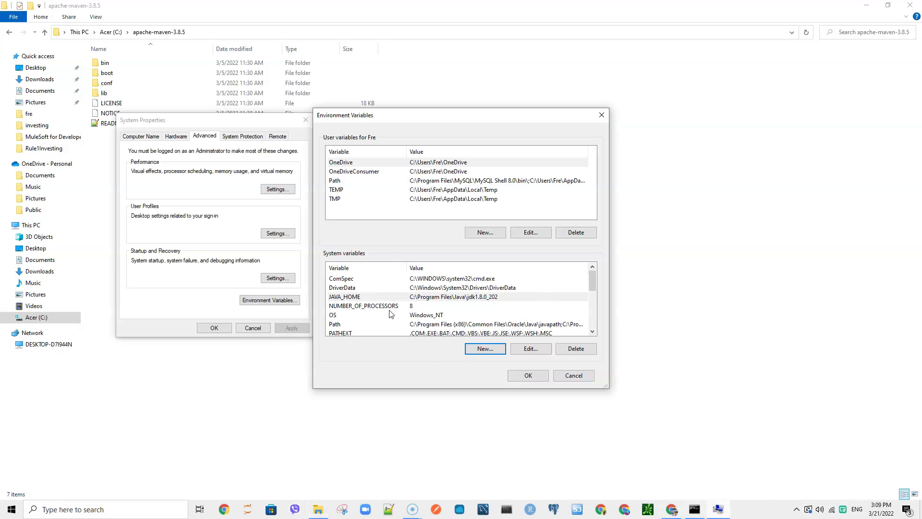
{"action": "left_click", "coordinate": [484, 349]}
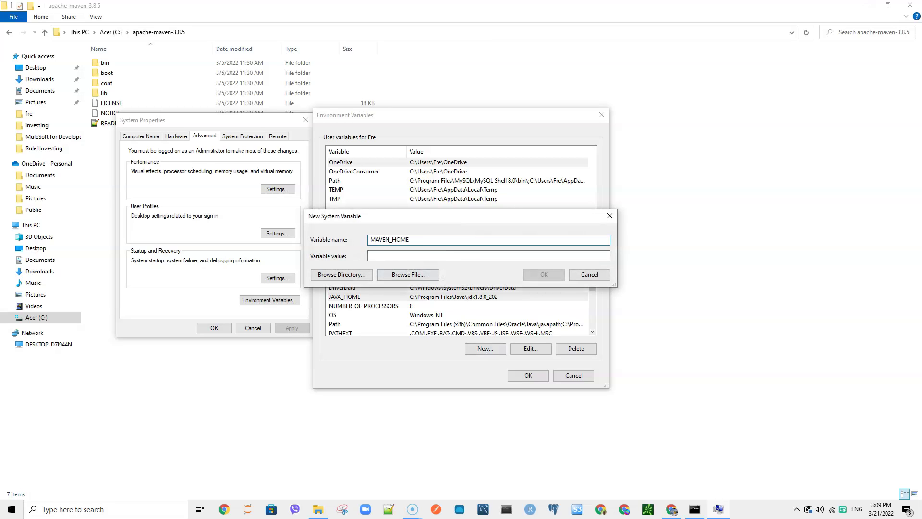
{"action": "left_click", "coordinate": [397, 258]}
{"action": "key", "text": "ctrl+v"}
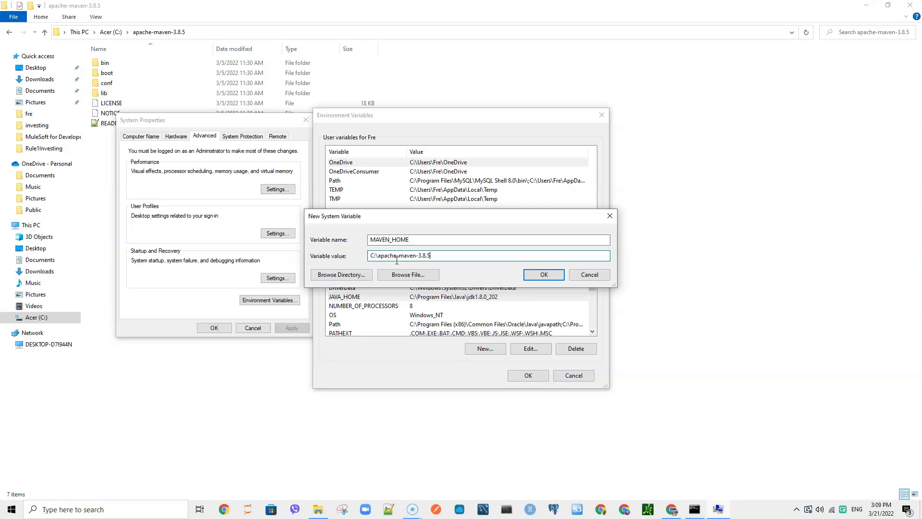
{"action": "left_click", "coordinate": [539, 282]}
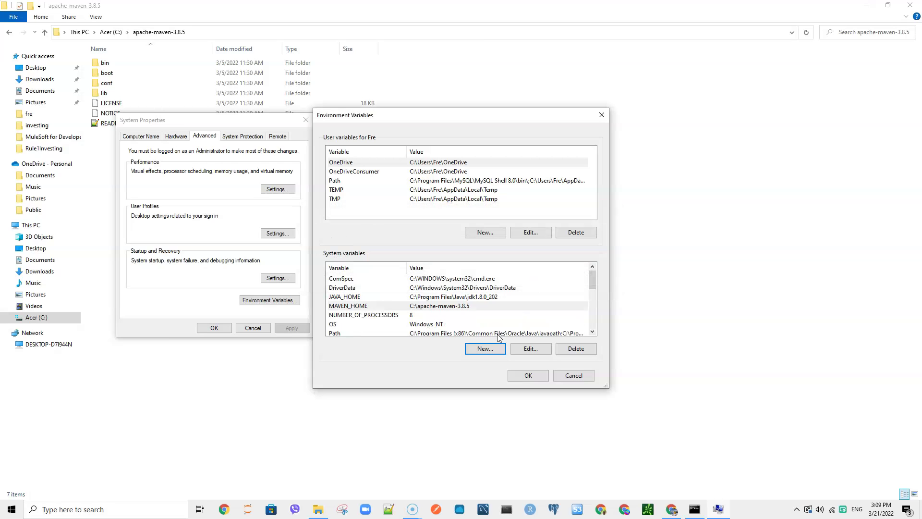
Open the system Path variable for editing and copy the full path of Maven's bin folder, C:\apache-maven-3.8.5\bin.
{"action": "left_click", "coordinate": [458, 335]}
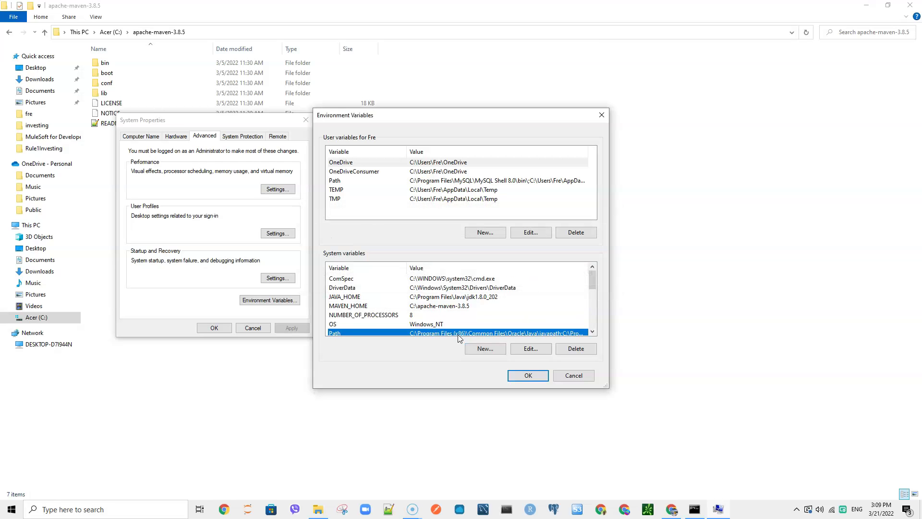
{"action": "left_click", "coordinate": [531, 349]}
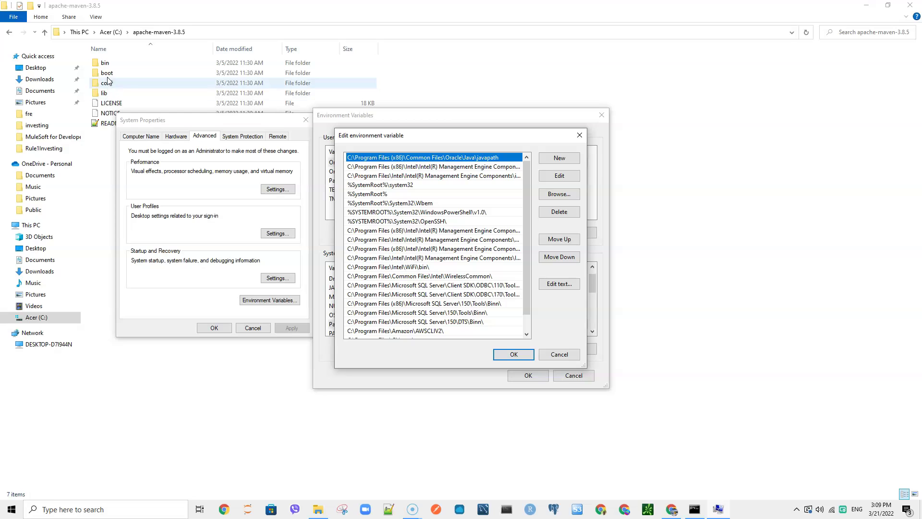
{"action": "left_click", "coordinate": [104, 63]}
{"action": "double_click", "coordinate": [105, 62]}
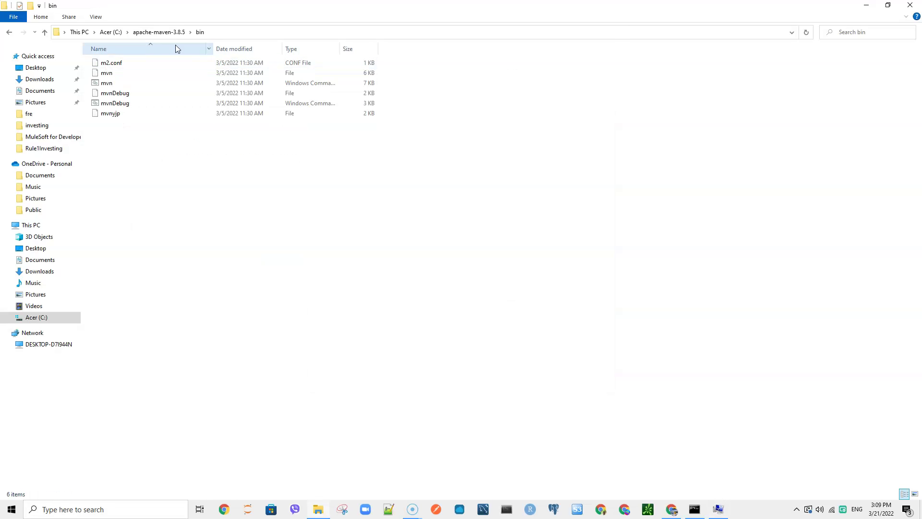
{"action": "left_click", "coordinate": [221, 34]}
{"action": "key", "text": "ctrl+c"}
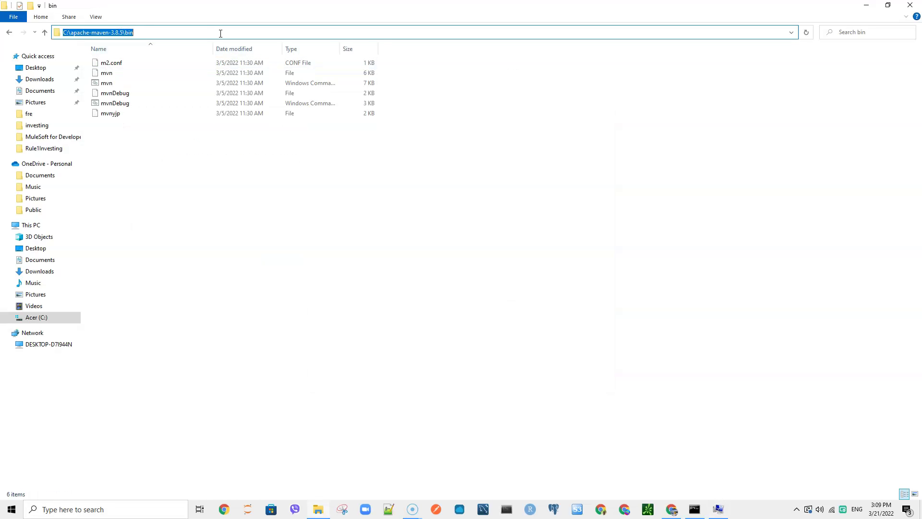
Add C:\apache-maven-3.8.5\bin as a new Path entry and save all the environment variable changes.
{"action": "left_click", "coordinate": [725, 508]}
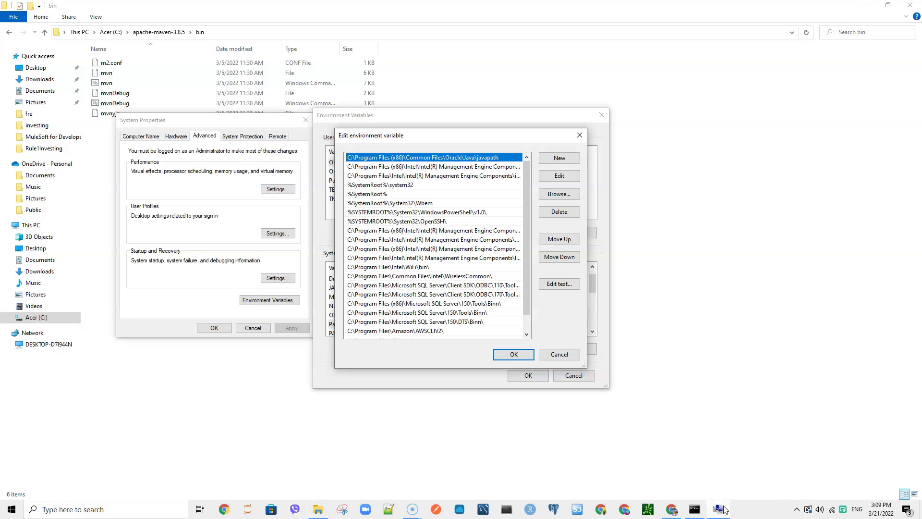
{"action": "left_click", "coordinate": [559, 158]}
{"action": "key", "text": "ctrl+v"}
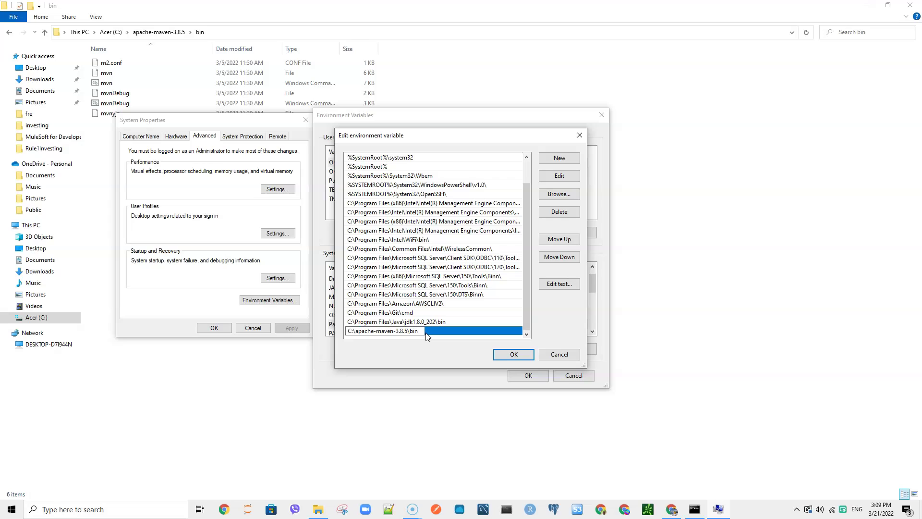
{"action": "left_click", "coordinate": [503, 360]}
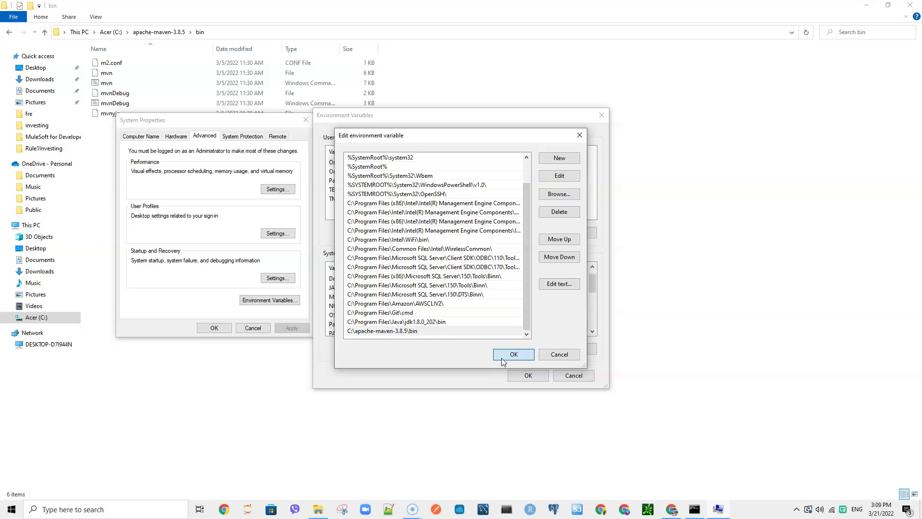
{"action": "left_click", "coordinate": [540, 378]}
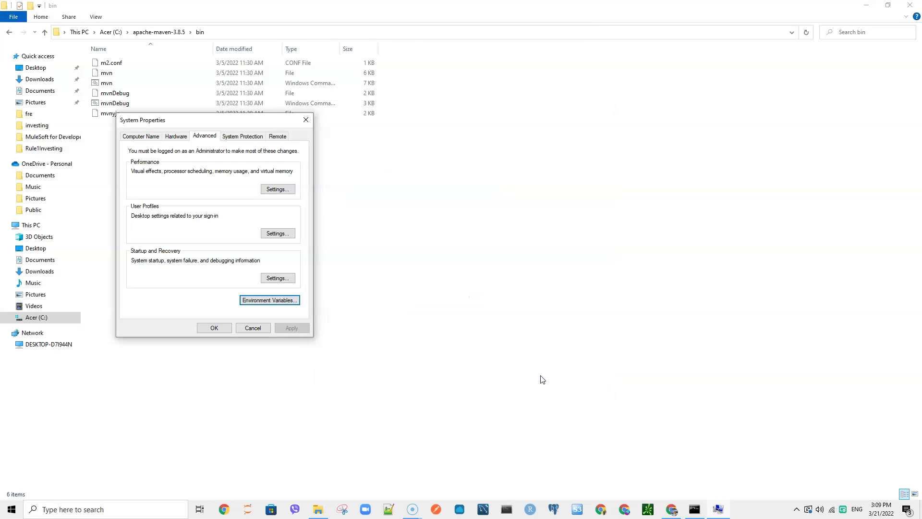
{"action": "left_click", "coordinate": [211, 328]}
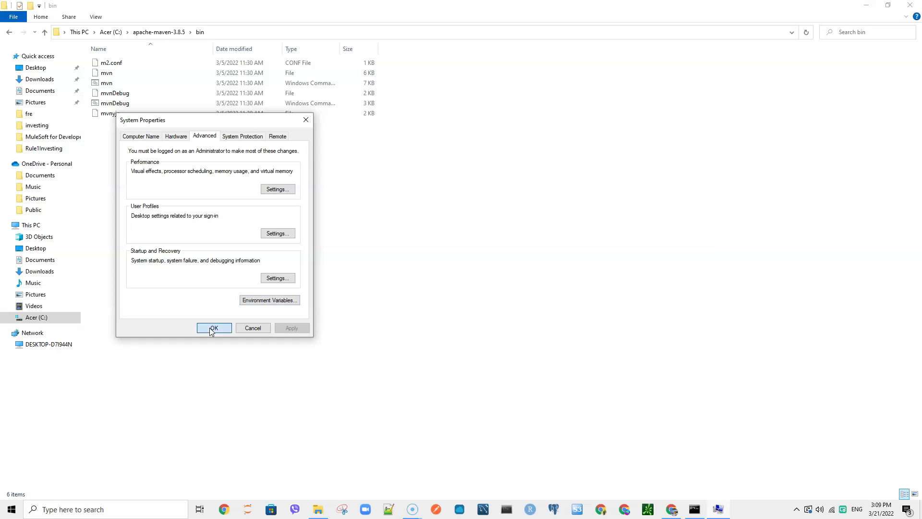
Run the Postman-win64-9.15.2-Setup installer from the Downloads folder, allowing it past the security warning.
{"action": "left_click", "coordinate": [9, 33]}
{"action": "left_click", "coordinate": [9, 34]}
{"action": "left_click", "coordinate": [39, 79]}
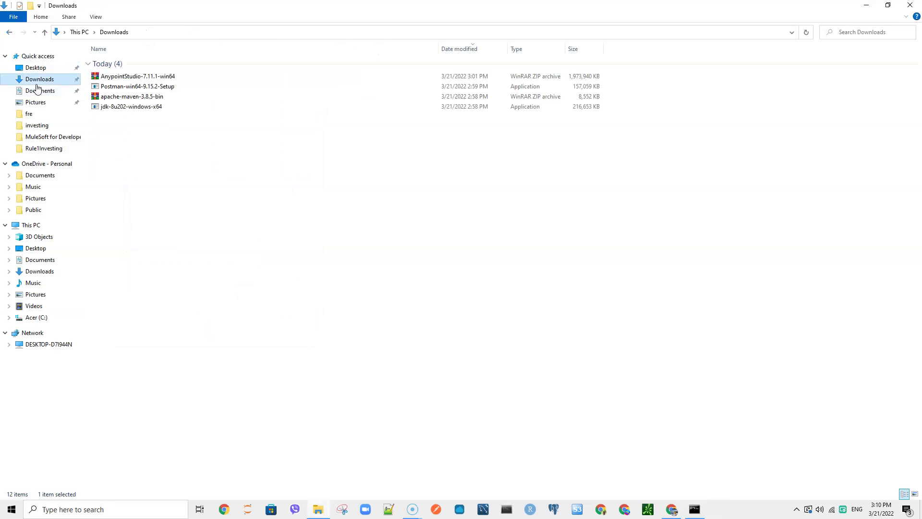
{"action": "left_click", "coordinate": [163, 90]}
{"action": "double_click", "coordinate": [163, 89]}
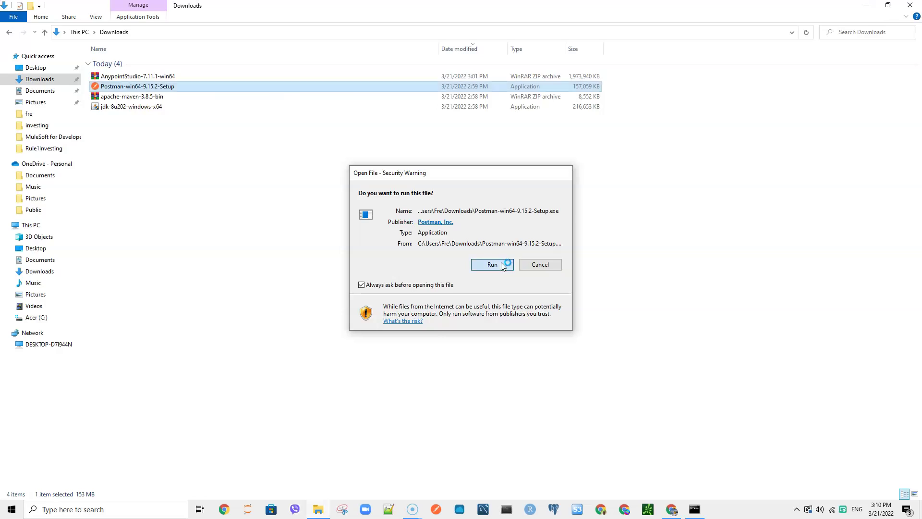
{"action": "left_click", "coordinate": [493, 264]}
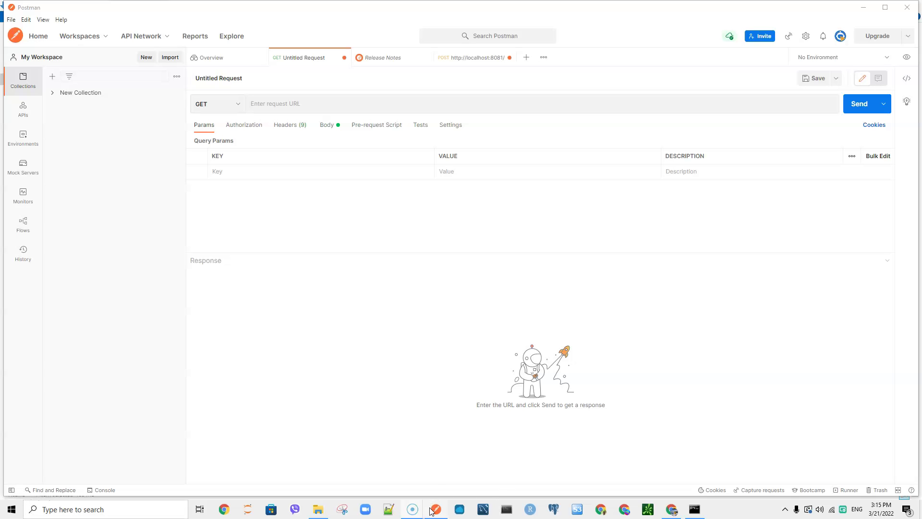
{"action": "mouse_move", "coordinate": [436, 515]}
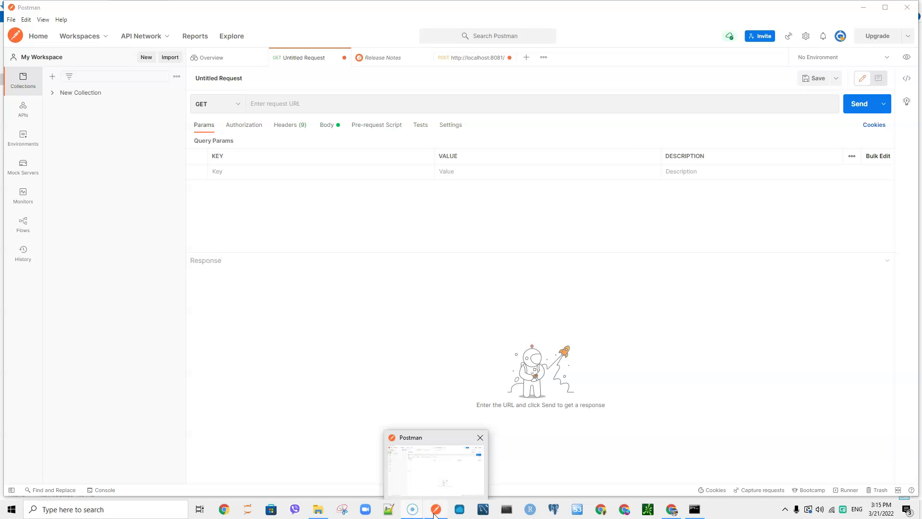
{"action": "right_click", "coordinate": [436, 512]}
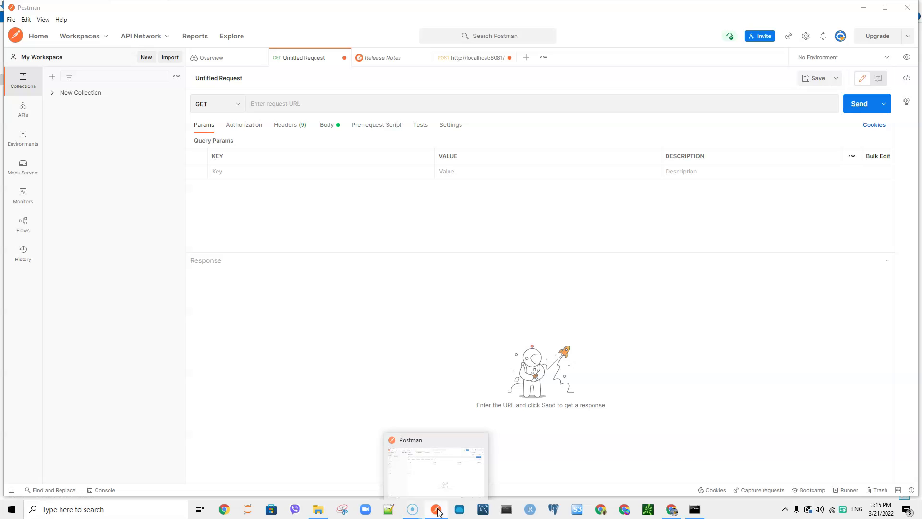
{"action": "key", "text": "Escape"}
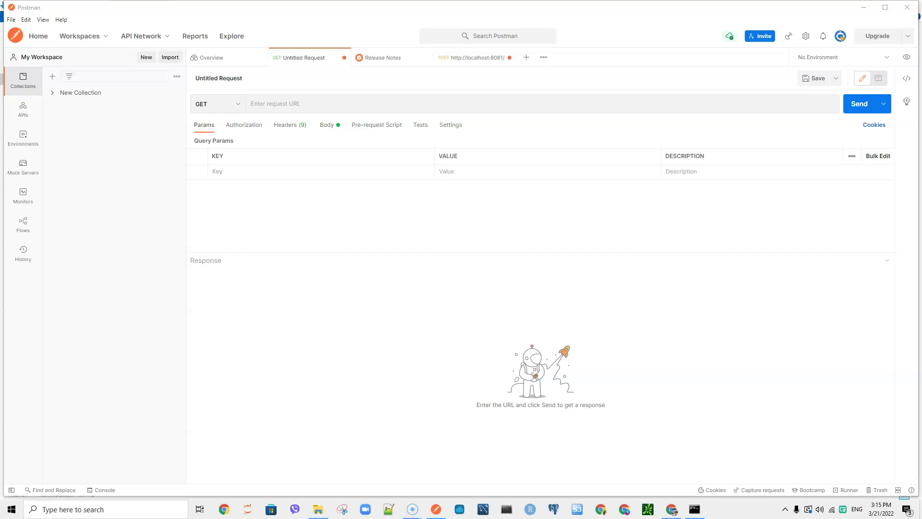
Minimize Postman, open a Command Prompt window and move it clear of the Downloads file list.
{"action": "left_click", "coordinate": [864, 8]}
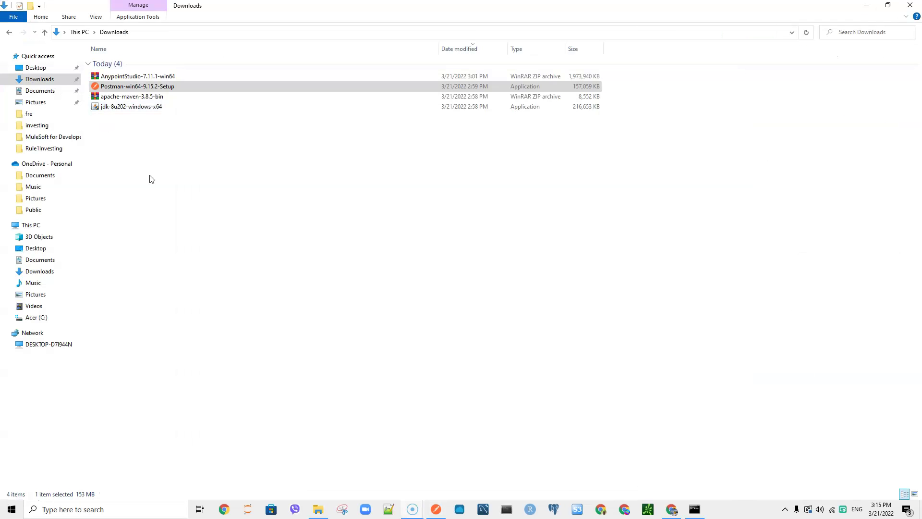
{"action": "left_click", "coordinate": [148, 179]}
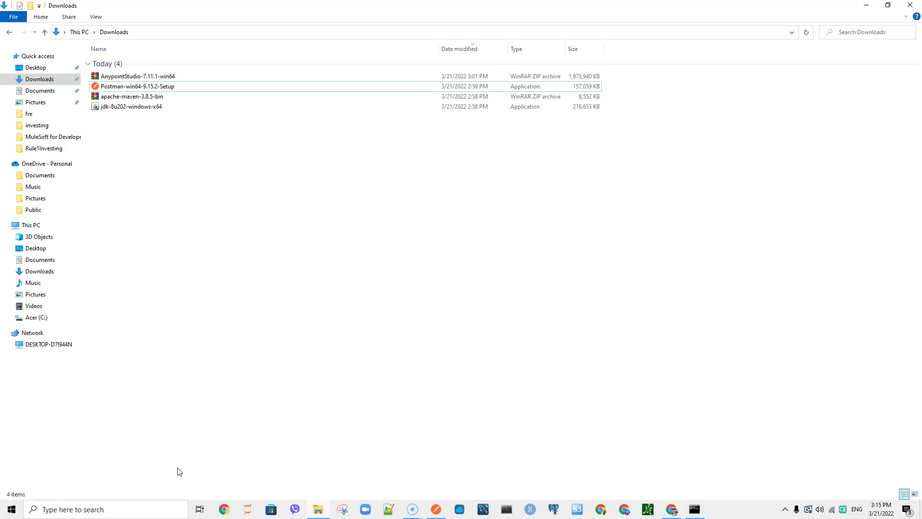
{"action": "left_click", "coordinate": [101, 505]}
{"action": "type", "text": "CMD"}
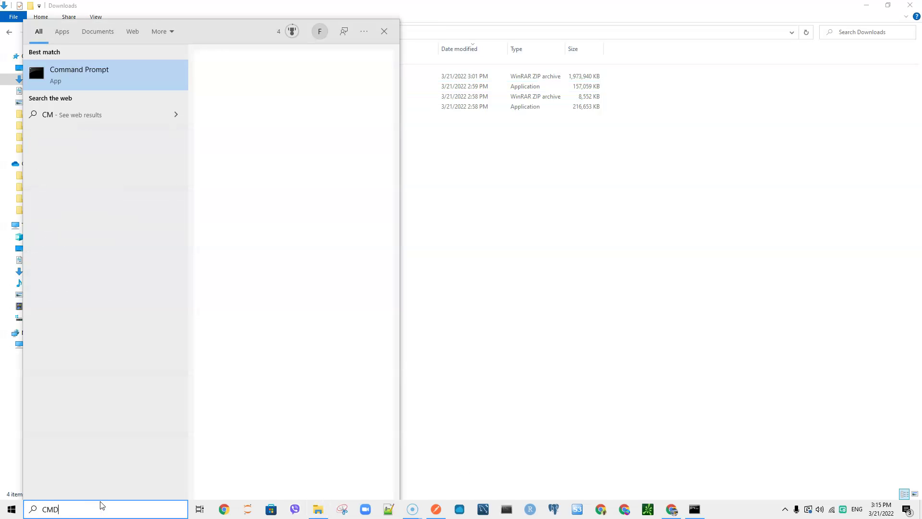
{"action": "key", "text": "Return"}
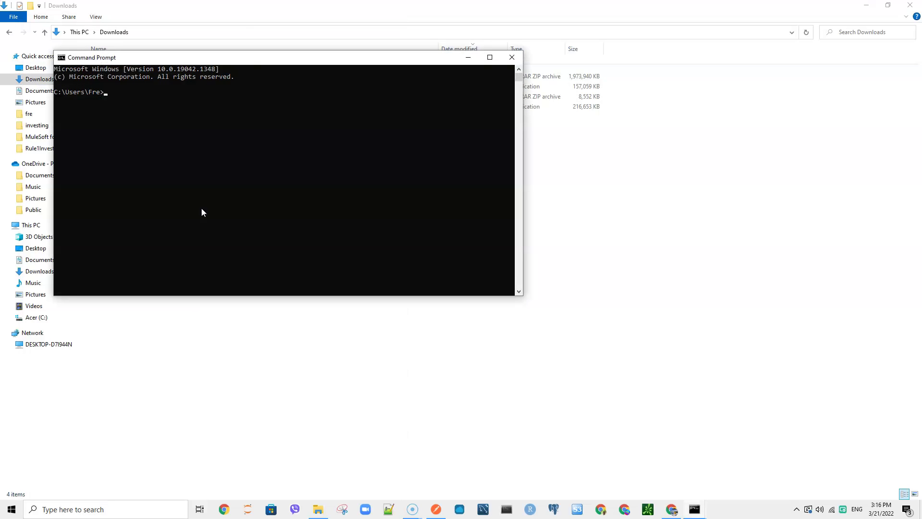
{"action": "left_click_drag", "start_coordinate": [250, 64], "coordinate": [313, 143]}
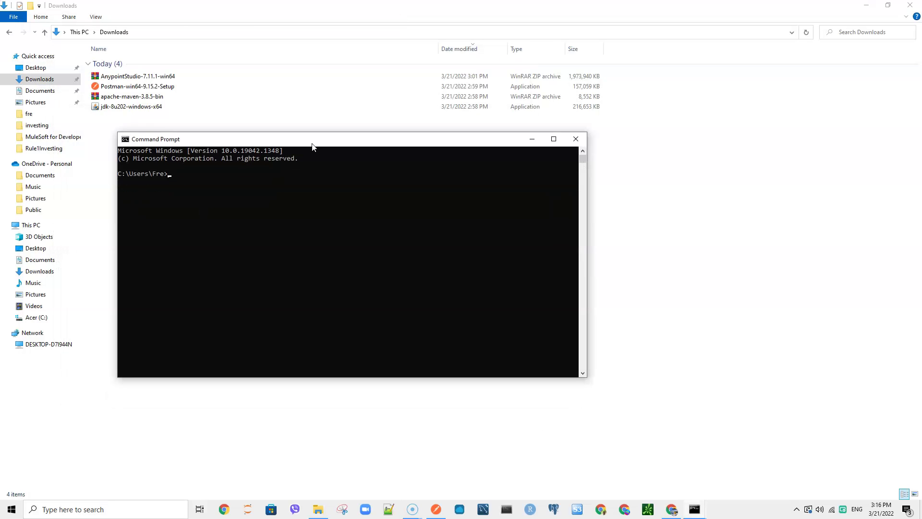
Check the Maven installation by running mvn -version in the Command Prompt.
{"action": "type", "text": "Mvn"}
{"action": "key", "text": "BackSpace"}
{"action": "key", "text": "BackSpace"}
{"action": "key", "text": "BackSpace"}
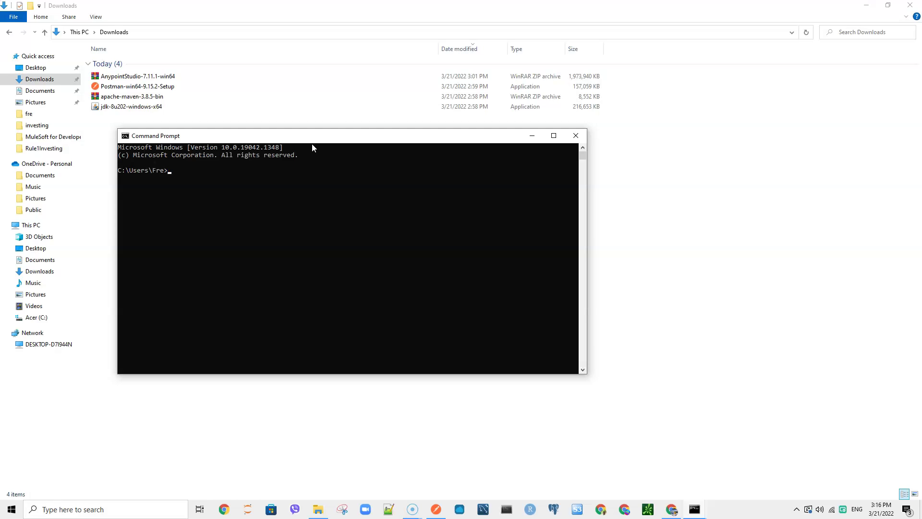
{"action": "type", "text": "vn"}
{"action": "key", "text": "BackSpace"}
{"action": "key", "text": "BackSpace"}
{"action": "key", "text": "BackSpace"}
{"action": "type", "text": "mvn -version"}
{"action": "key", "text": "Return"}
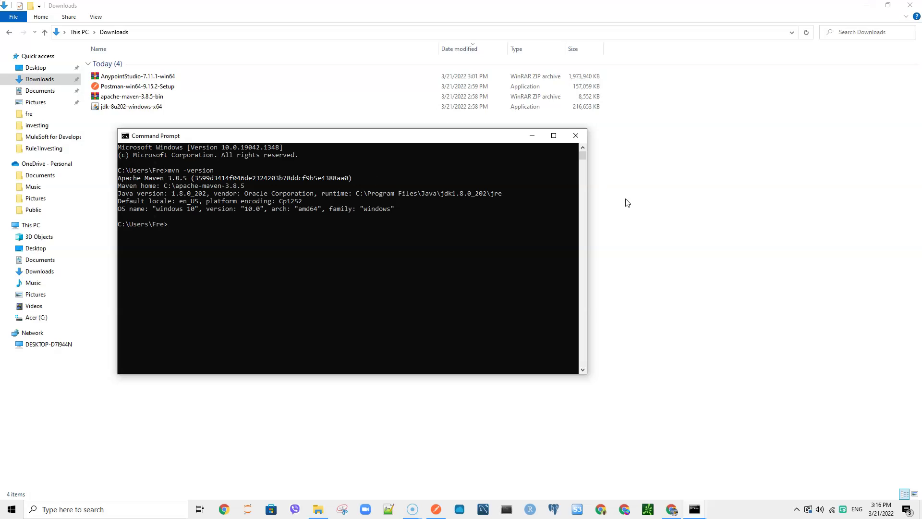
Extract the AnypointStudio-7.11.1-win64 archive directly into the Downloads folder.
{"action": "left_click", "coordinate": [661, 189]}
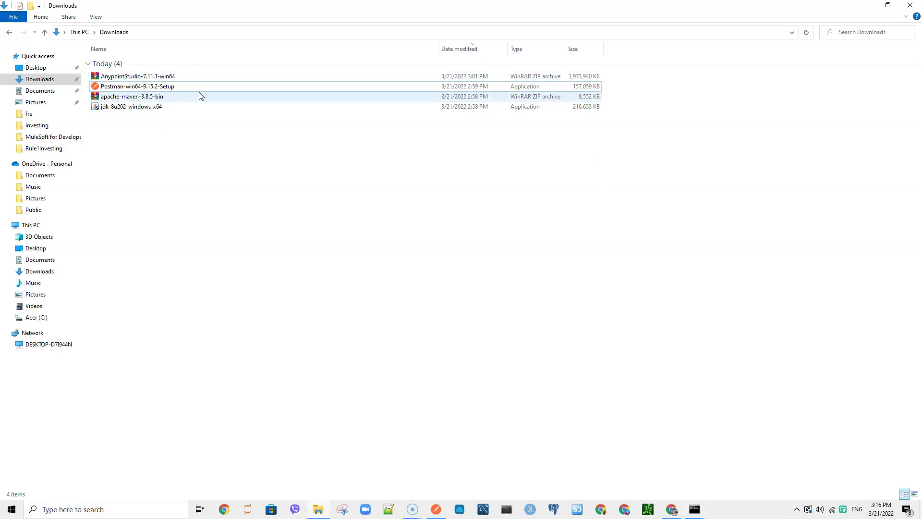
{"action": "left_click", "coordinate": [169, 88]}
{"action": "right_click", "coordinate": [146, 77]}
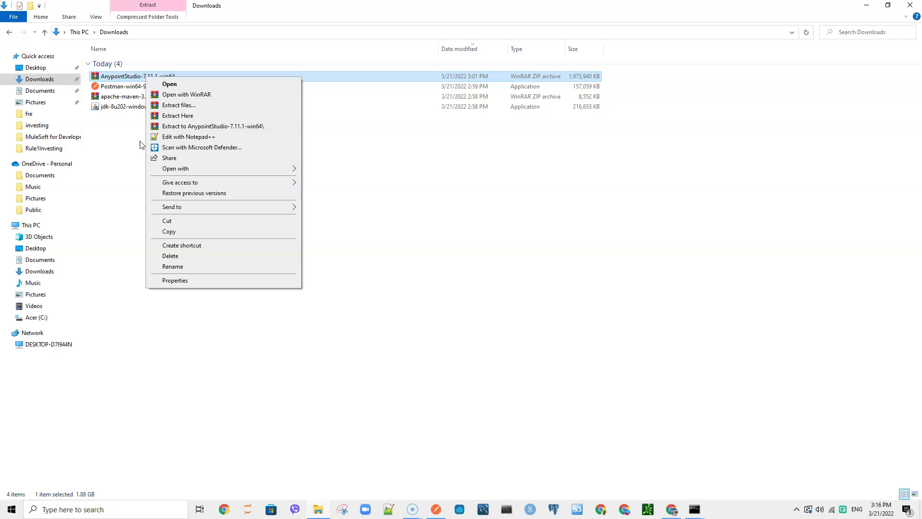
{"action": "left_click", "coordinate": [187, 115]}
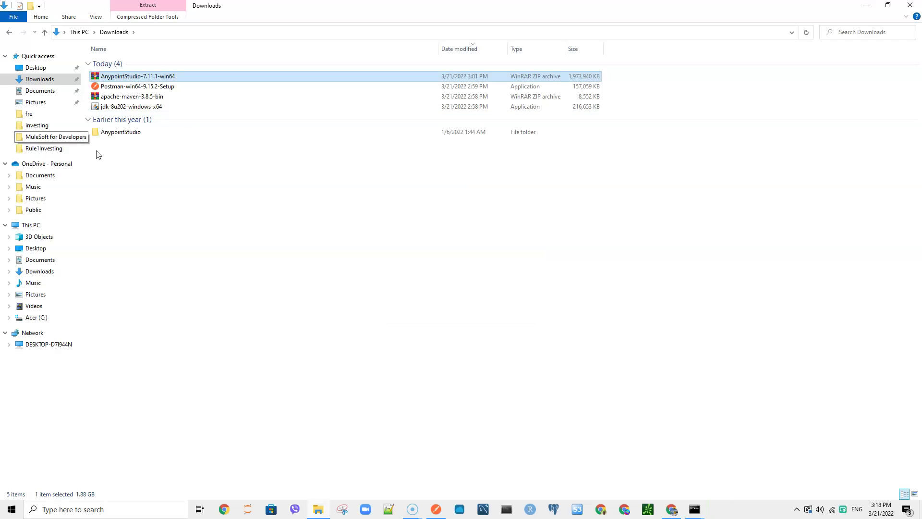
Move the extracted AnypointStudio folder from Downloads to the root of the Acer (C:) drive.
{"action": "right_click", "coordinate": [130, 138]}
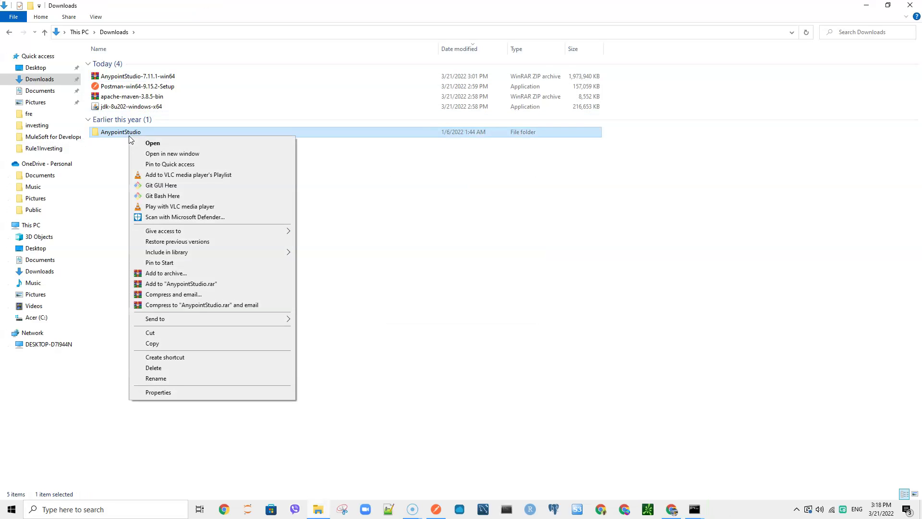
{"action": "left_click", "coordinate": [150, 333]}
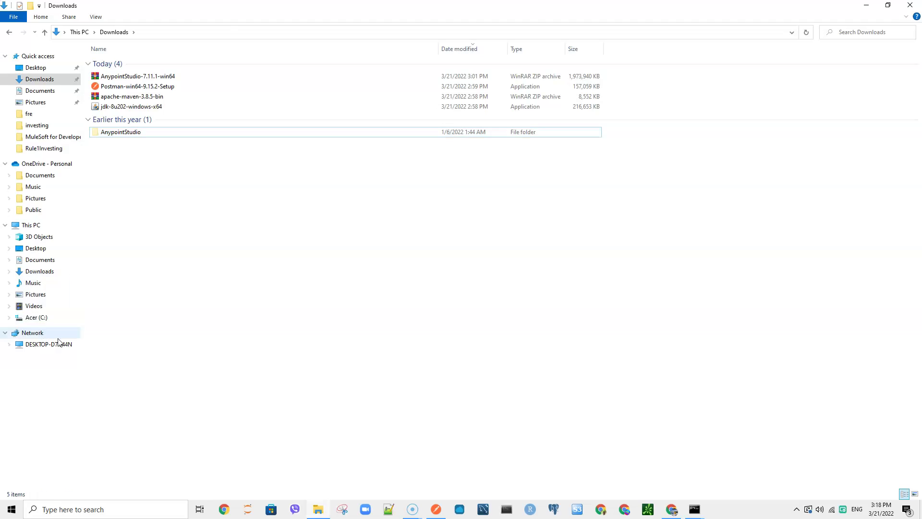
{"action": "left_click", "coordinate": [41, 319]}
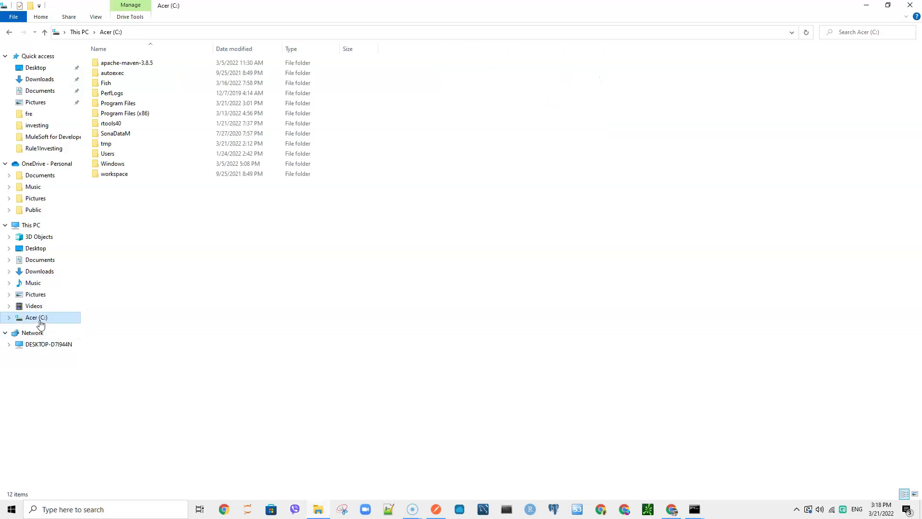
{"action": "right_click", "coordinate": [133, 256]}
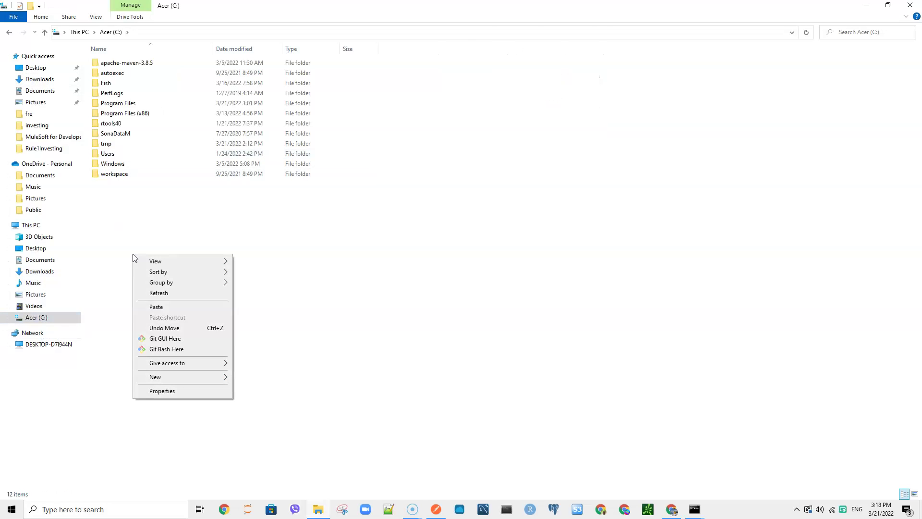
{"action": "left_click", "coordinate": [159, 308]}
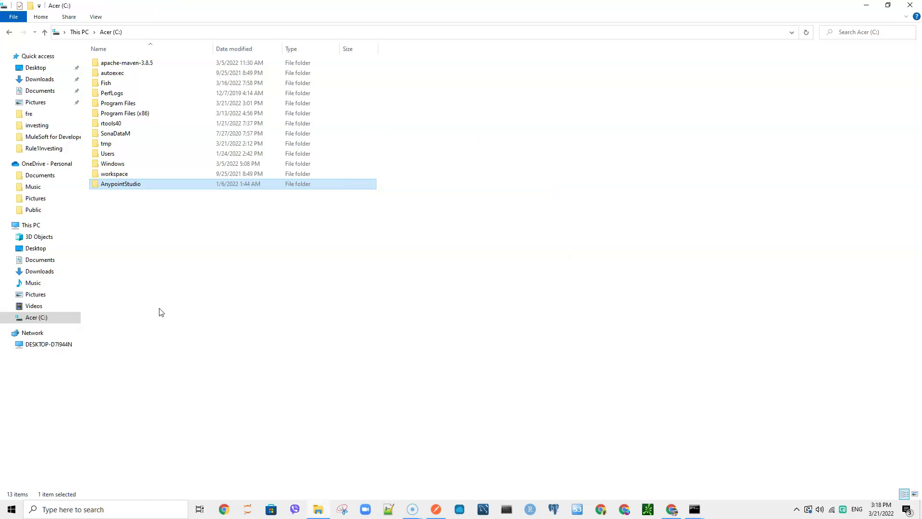
Pin the AnypointStudio application from C:\AnypointStudio to the taskbar and launch it.
{"action": "double_click", "coordinate": [128, 186]}
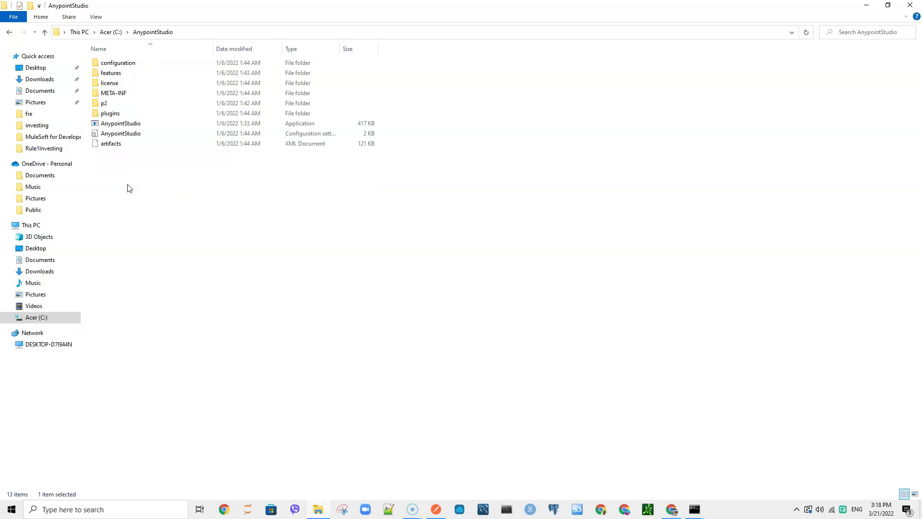
{"action": "right_click", "coordinate": [123, 129]}
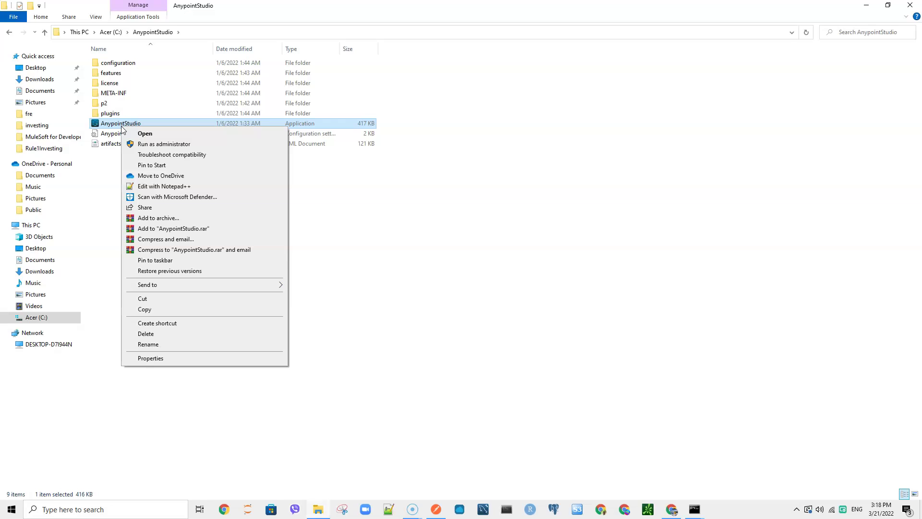
{"action": "left_click", "coordinate": [151, 261]}
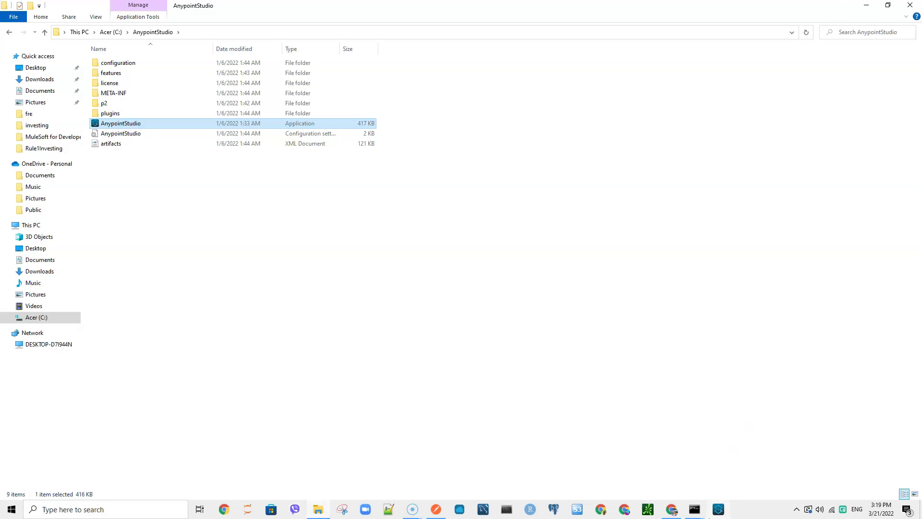
{"action": "left_click", "coordinate": [722, 511]}
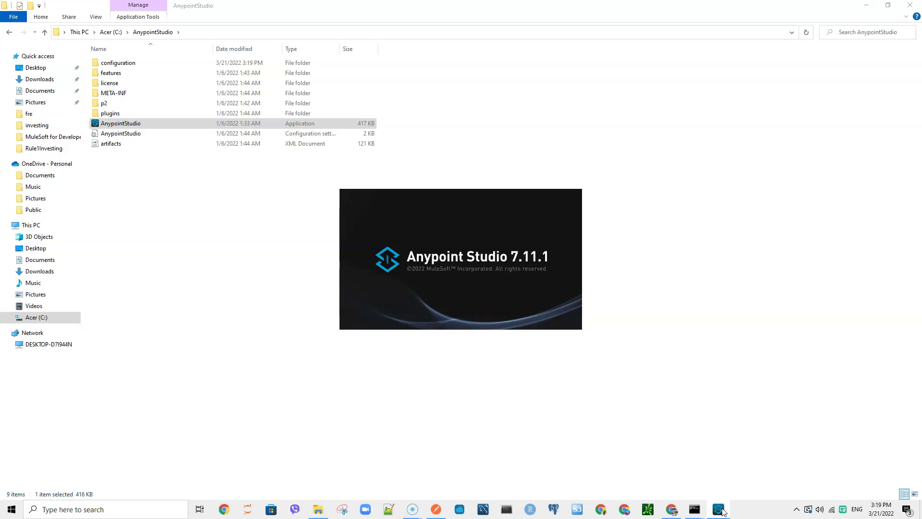
Switch to the MuleSoft Training presentation in Chrome.
{"action": "left_click", "coordinate": [671, 511]}
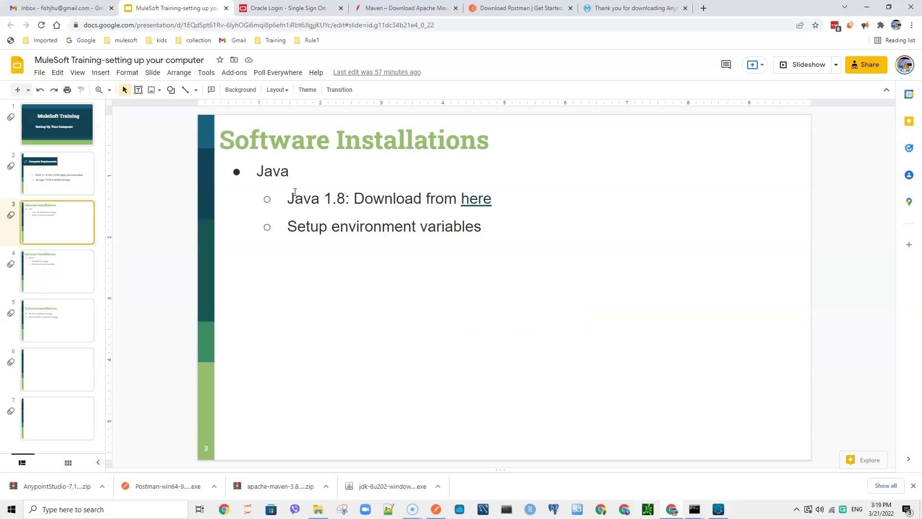